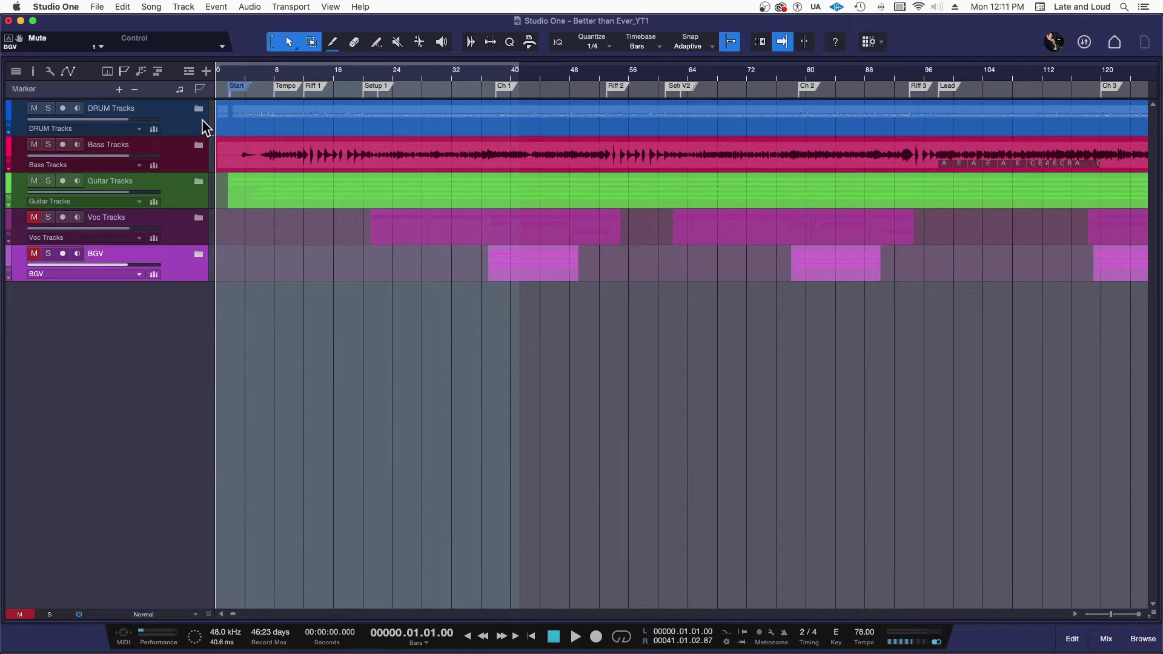
Step: Add a Lyrics track from the global tracks list, keeping its lane set to Global
{"action": "left_click", "coordinate": [188, 71]}
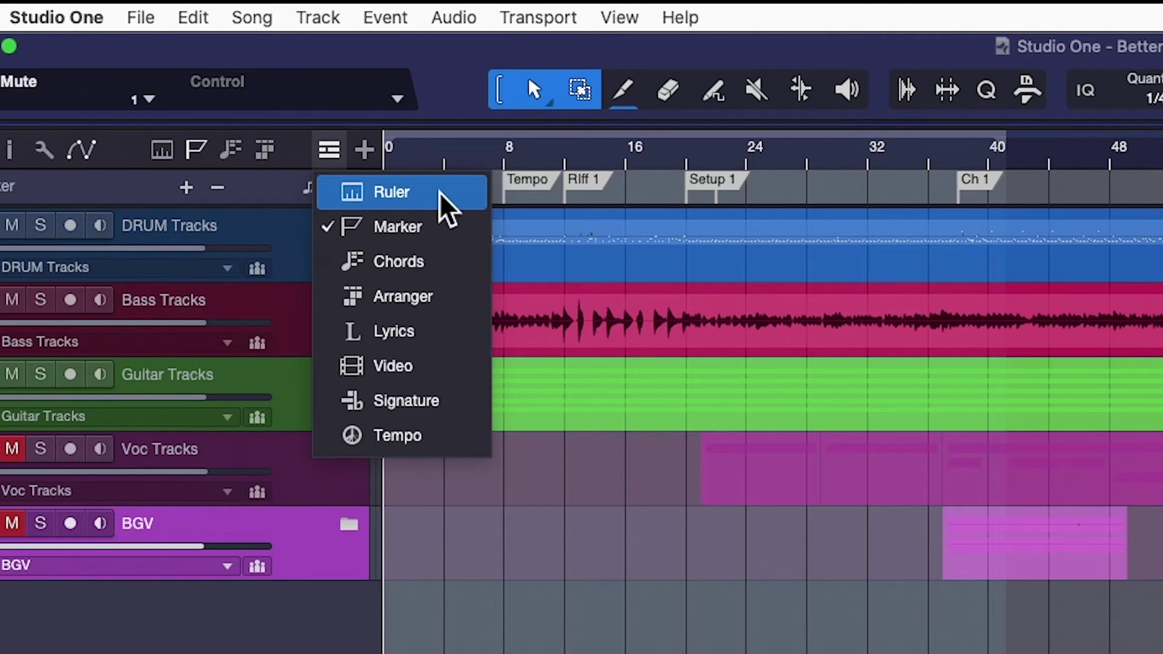
{"action": "left_click", "coordinate": [402, 334]}
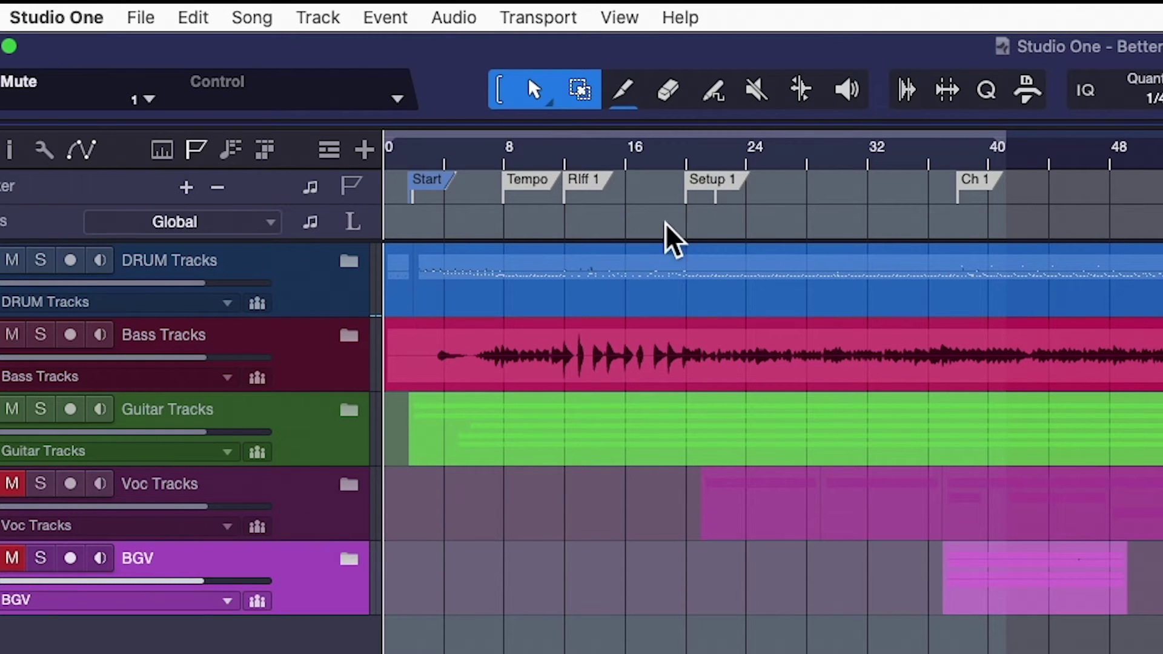
{"action": "left_click", "coordinate": [269, 224]}
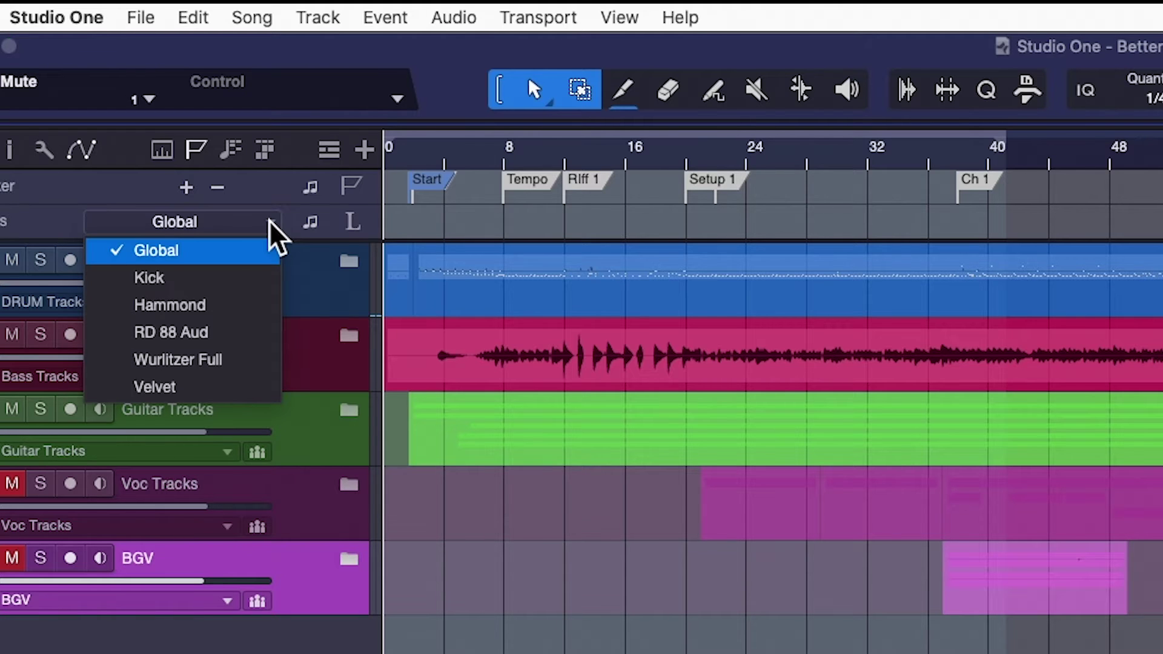
{"action": "left_click", "coordinate": [240, 266]}
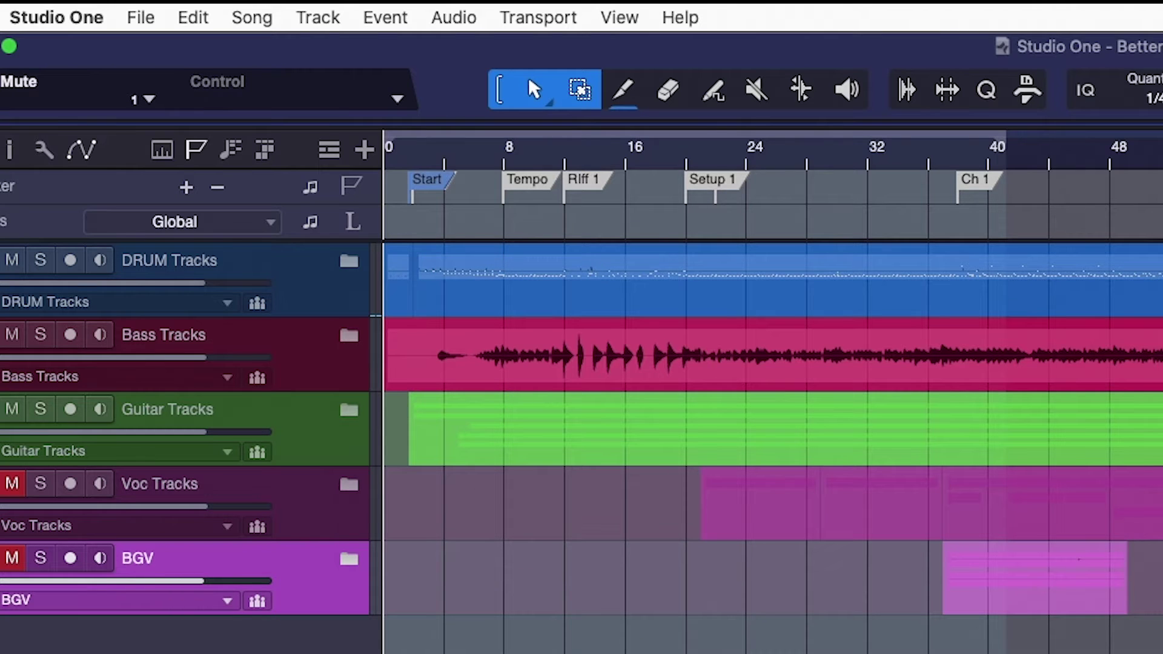
Step: Enter the first lyric line 'I don't think it's right the way your treating me'
{"action": "left_click", "coordinate": [350, 223]}
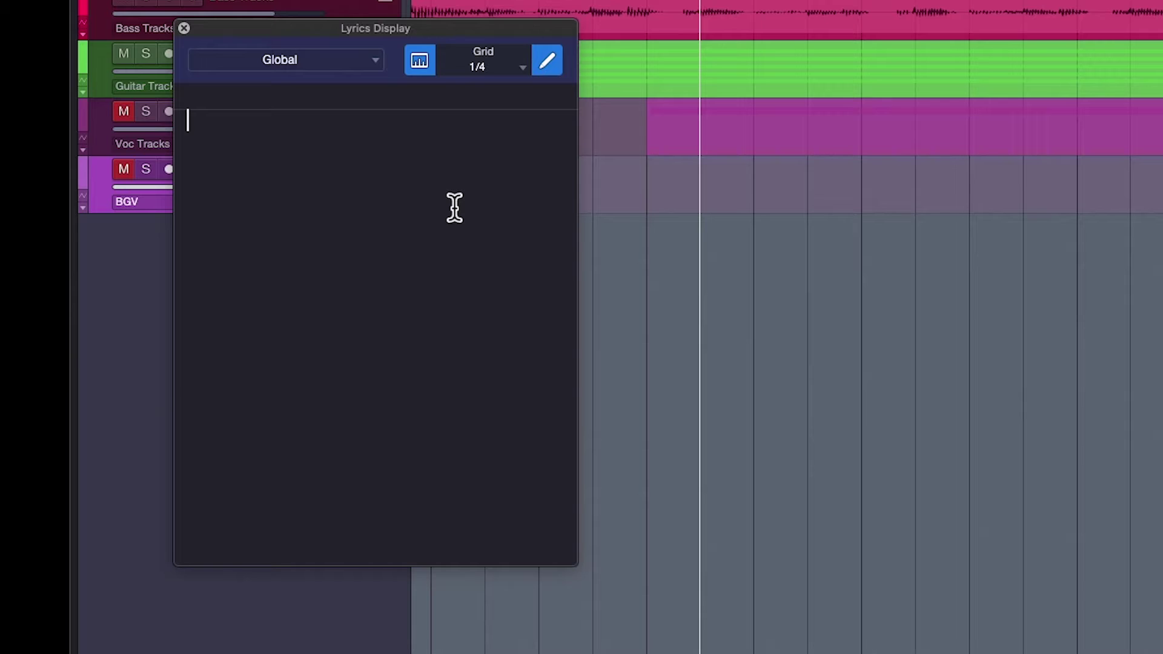
{"action": "type", "text": "Idon't think it's righ"}
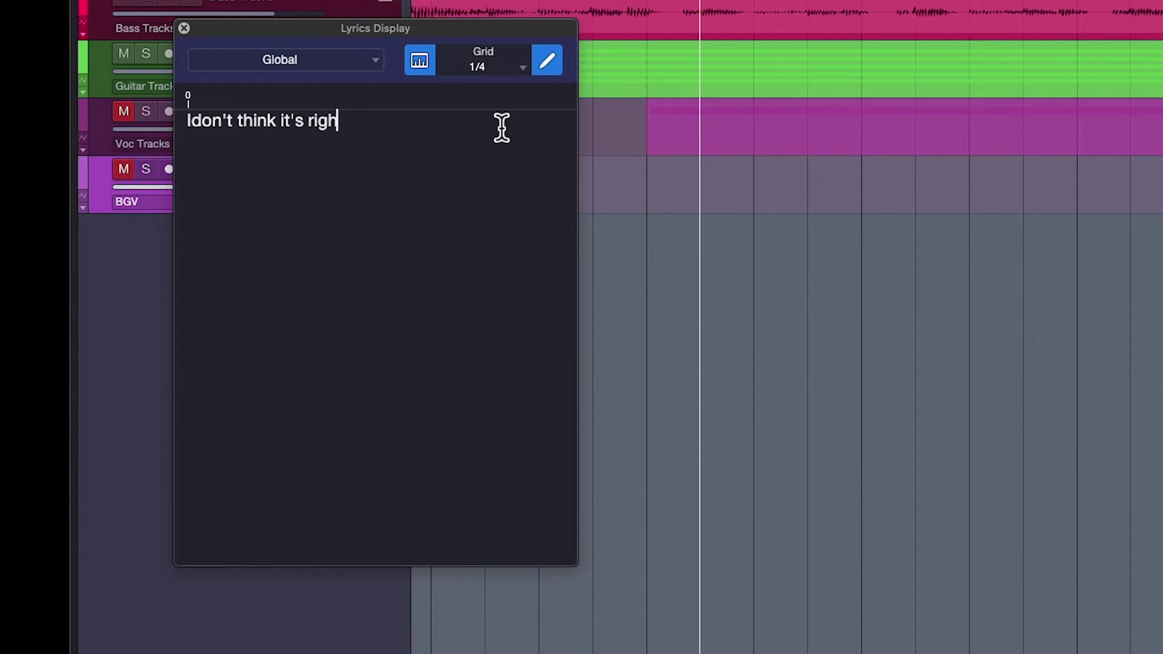
{"action": "type", "text": "t the way your treating me"}
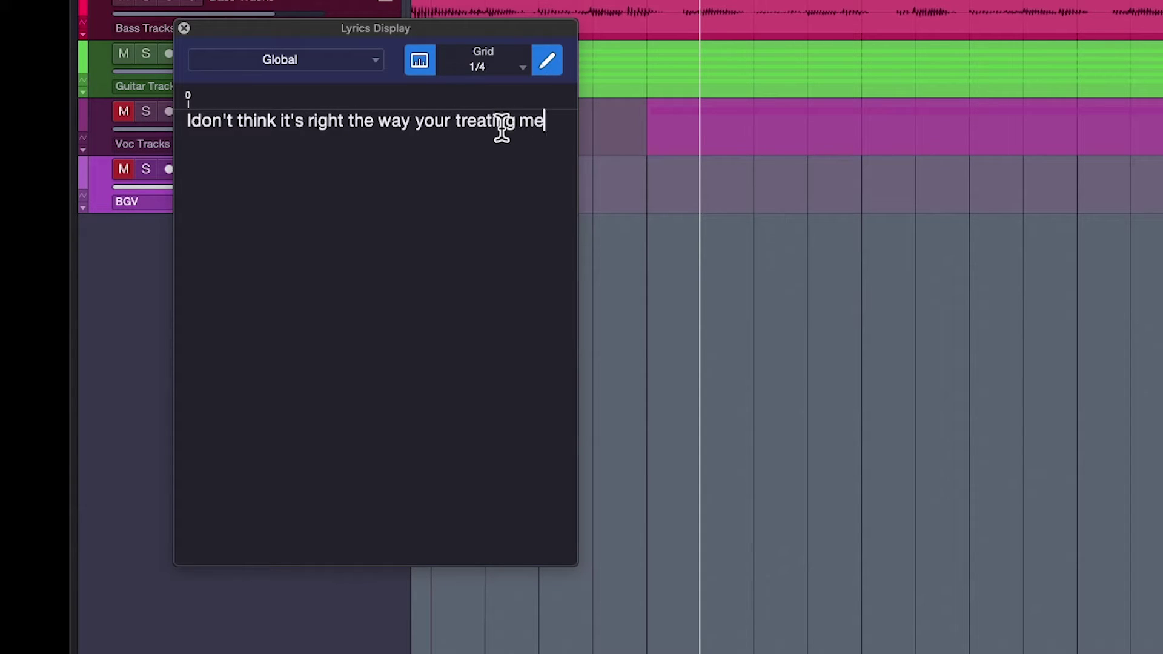
{"action": "key", "text": "Return"}
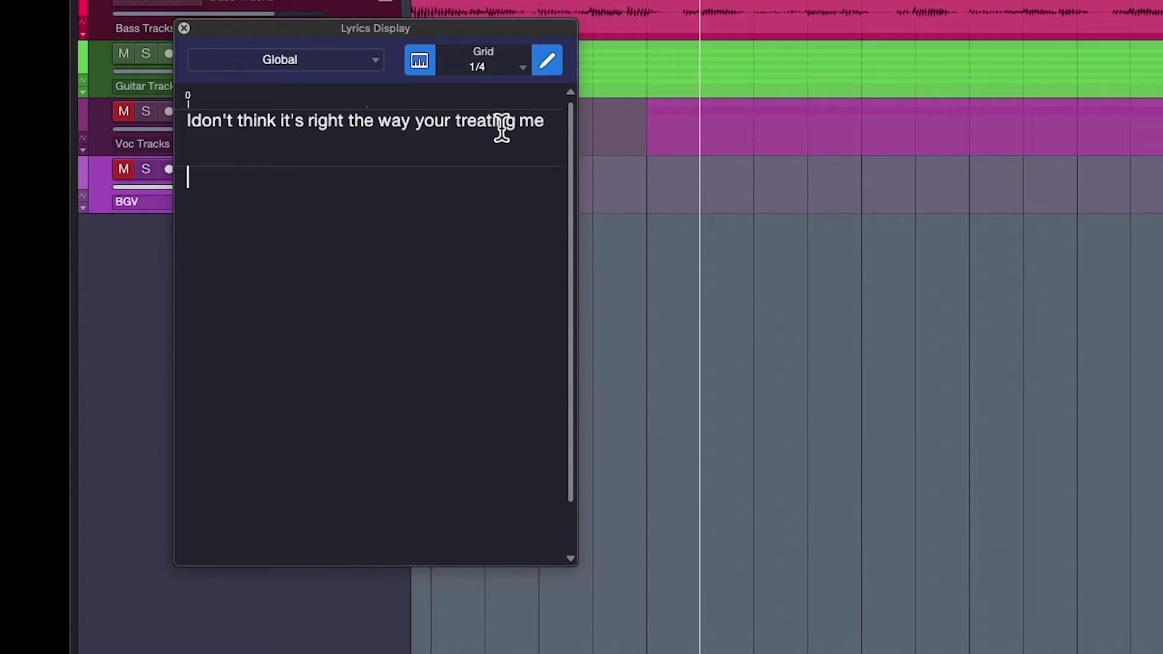
{"action": "left_click", "coordinate": [192, 120]}
{"action": "left_click", "coordinate": [211, 186]}
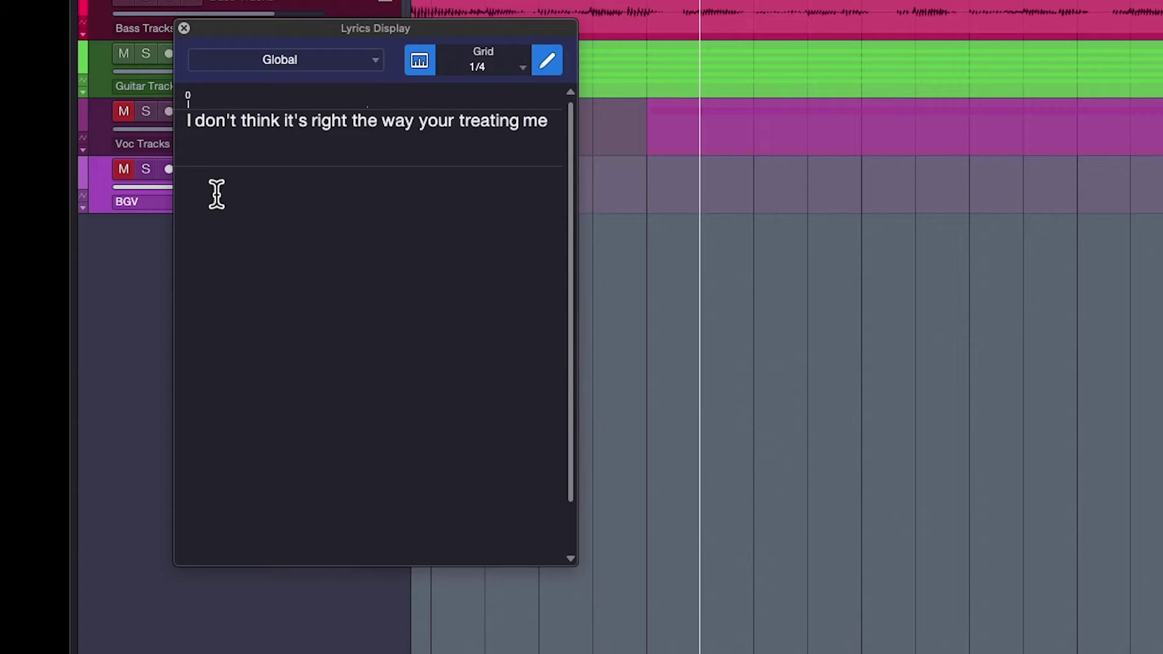
Step: Add 'Told my best frind but he don't believe you could' and 'be so cold' as separate lines
{"action": "type", "text": "Told my best frind but he don'"}
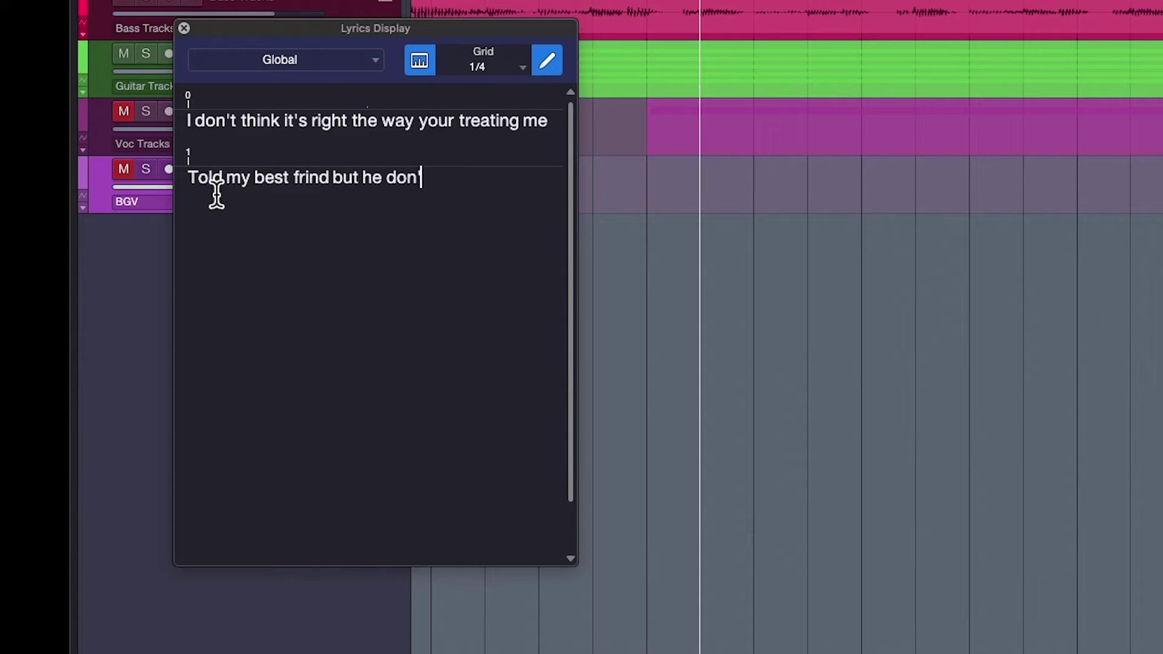
{"action": "type", "text": "t believe you could be"}
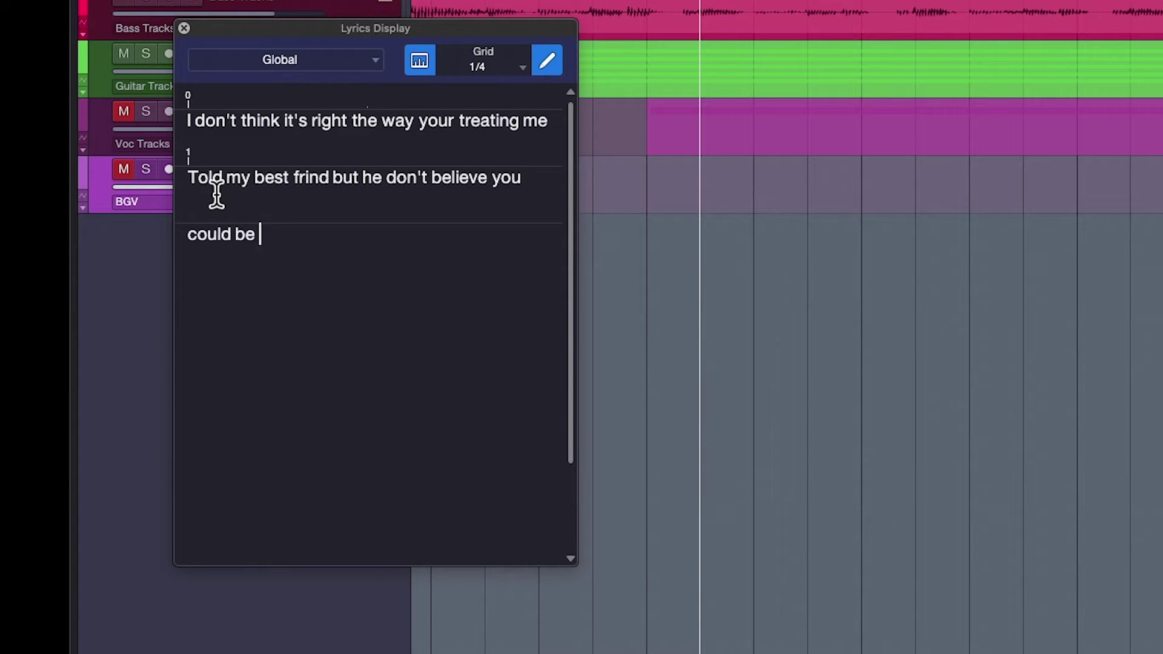
{"action": "key", "text": "BackSpace"}
{"action": "key", "text": "BackSpace"}
{"action": "key", "text": "Return"}
{"action": "type", "text": "be s"}
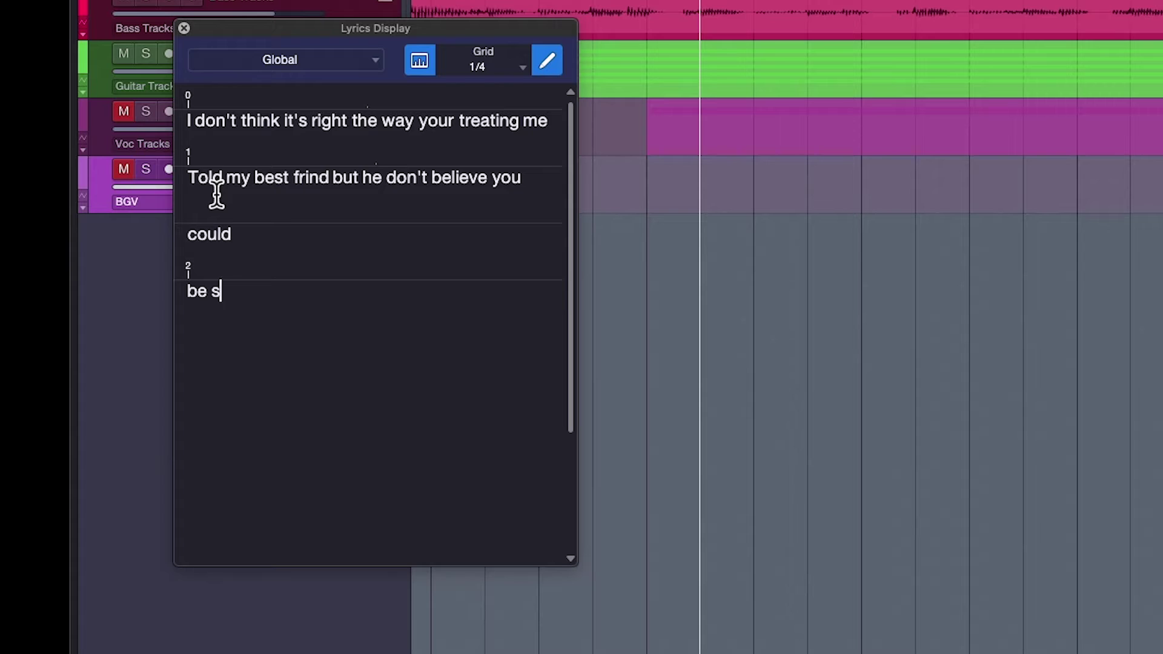
{"action": "type", "text": "o cold"}
{"action": "key", "text": "Return"}
Step: Add the lines 'You've taken everything that was good we had' and 'It took me by surprise and it made me feel'
{"action": "type", "text": "You've taken every"}
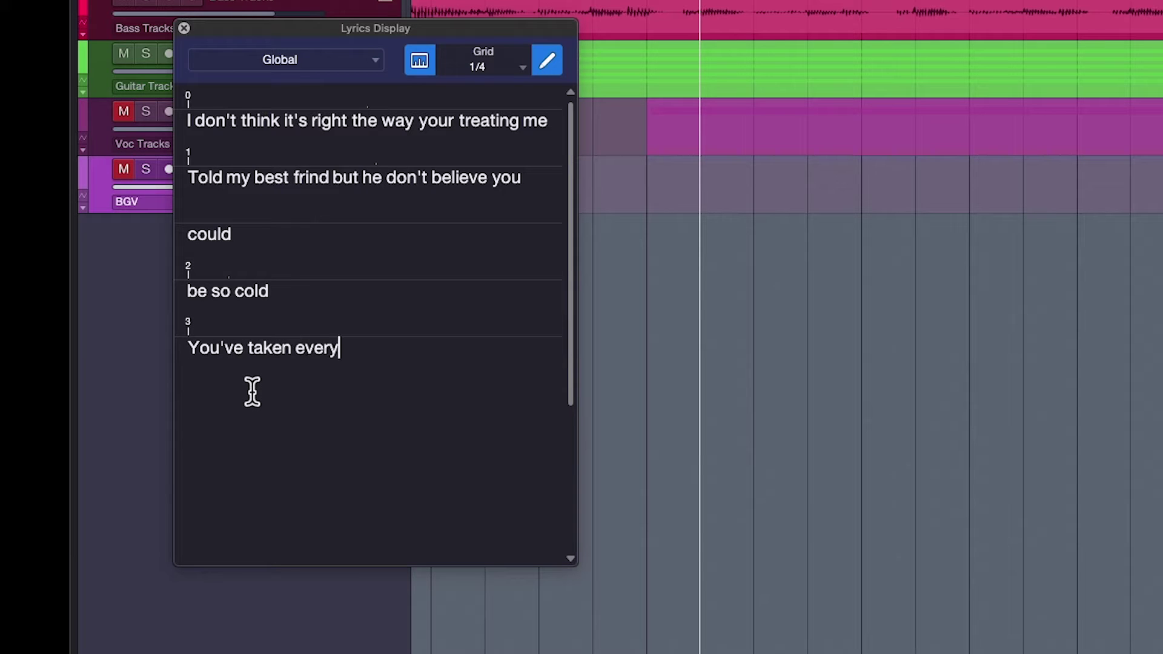
{"action": "type", "text": "thing that was good we had"}
{"action": "key", "text": "Return"}
{"action": "type", "text": "It "}
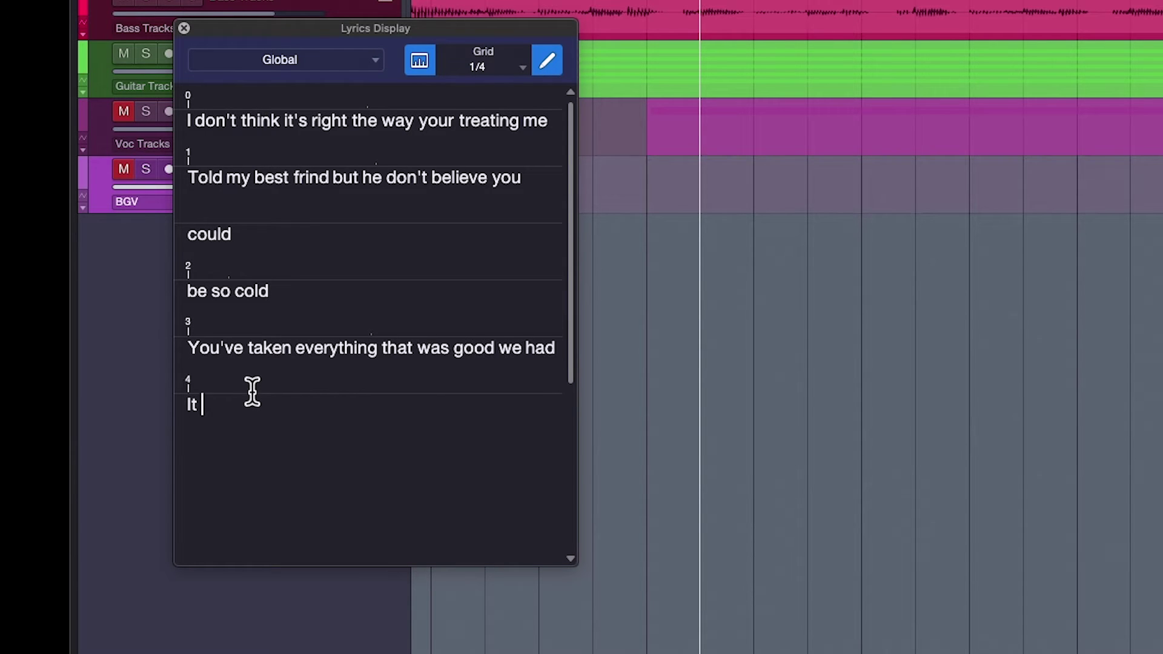
{"action": "type", "text": "took me by surprise and it made me feel"}
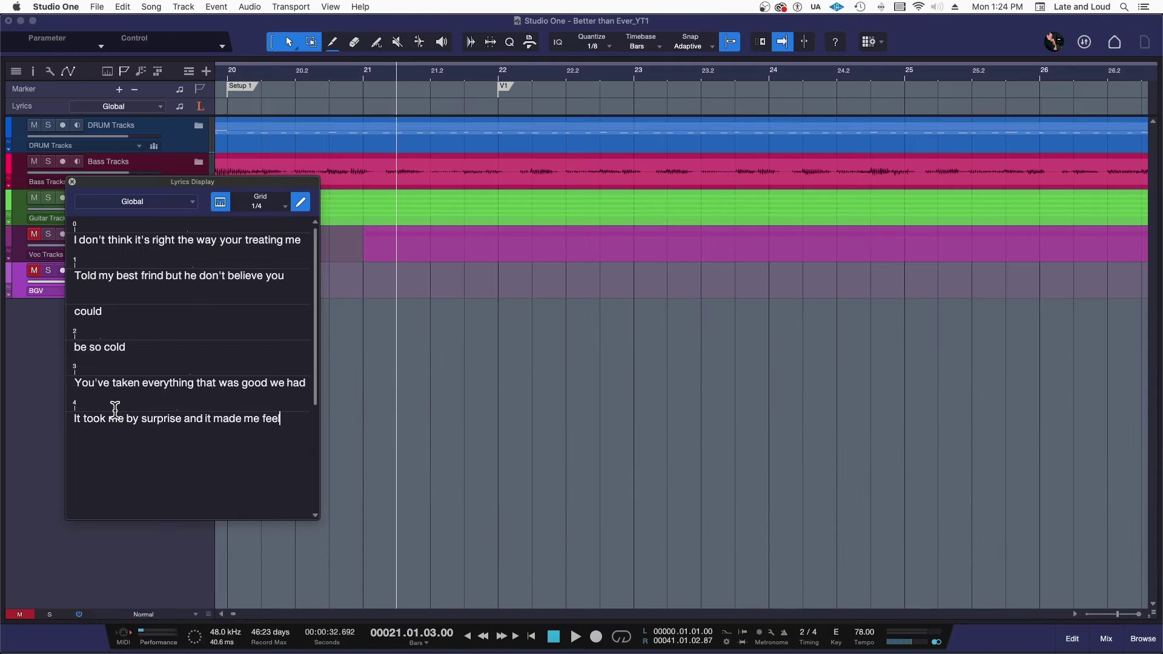
{"action": "key", "text": "Return"}
Step: Finish the verse with 'Oh So sad', leave editing, and select all the lyric events
{"action": "type", "text": "Oh So sad"}
{"action": "key", "text": "Escape"}
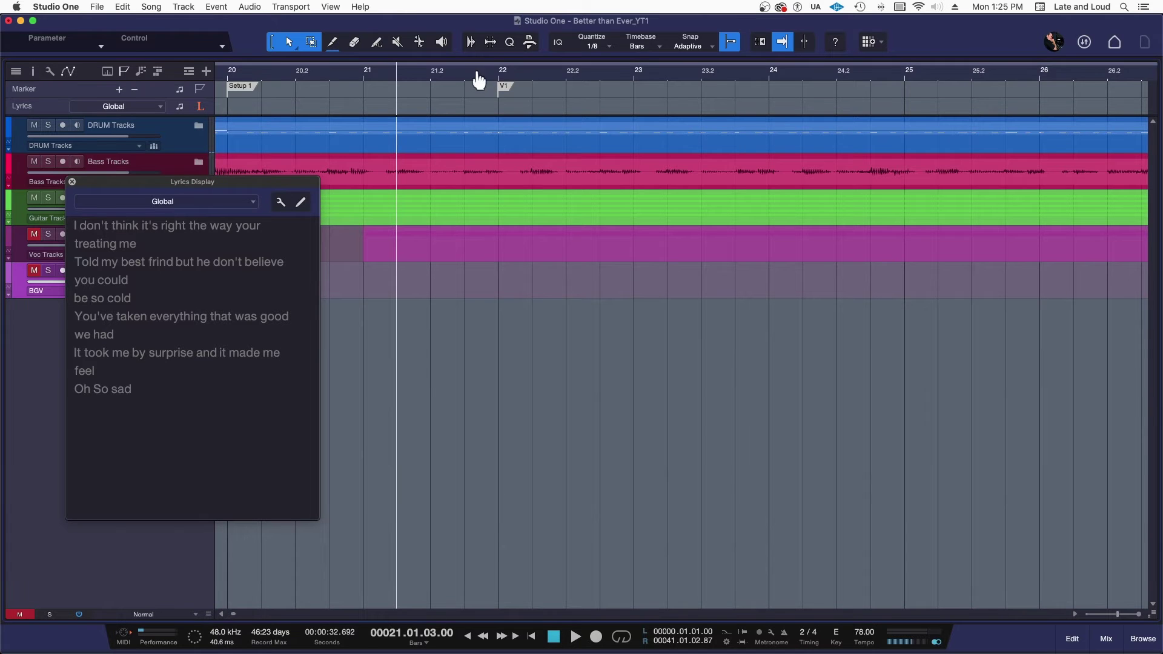
{"action": "key", "text": "z"}
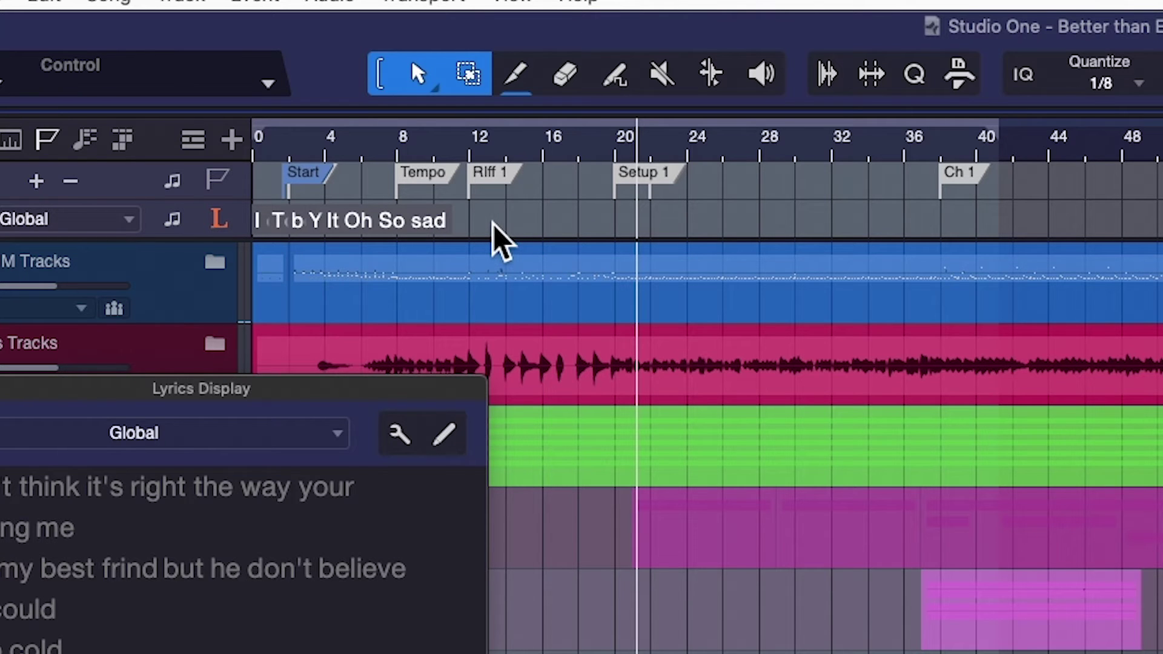
{"action": "left_click_drag", "start_coordinate": [502, 219], "coordinate": [207, 248]}
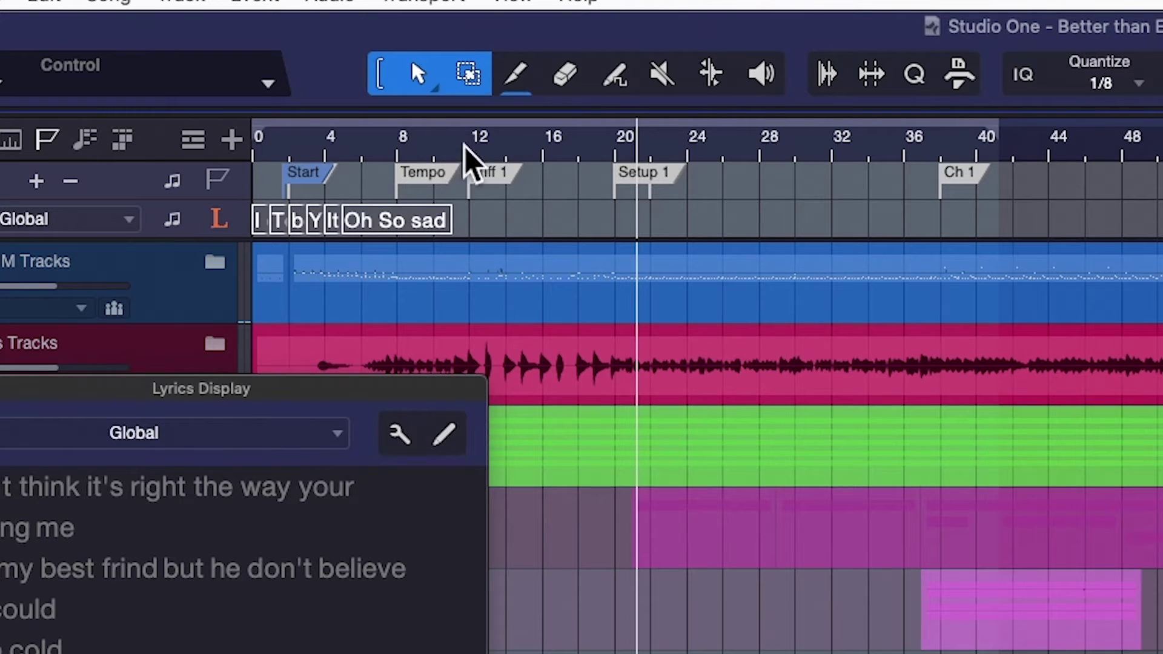
Step: Move the first lyric line to bar 22 and shift the remaining lines toward bar 32
{"action": "left_click_drag", "start_coordinate": [256, 220], "coordinate": [634, 222]}
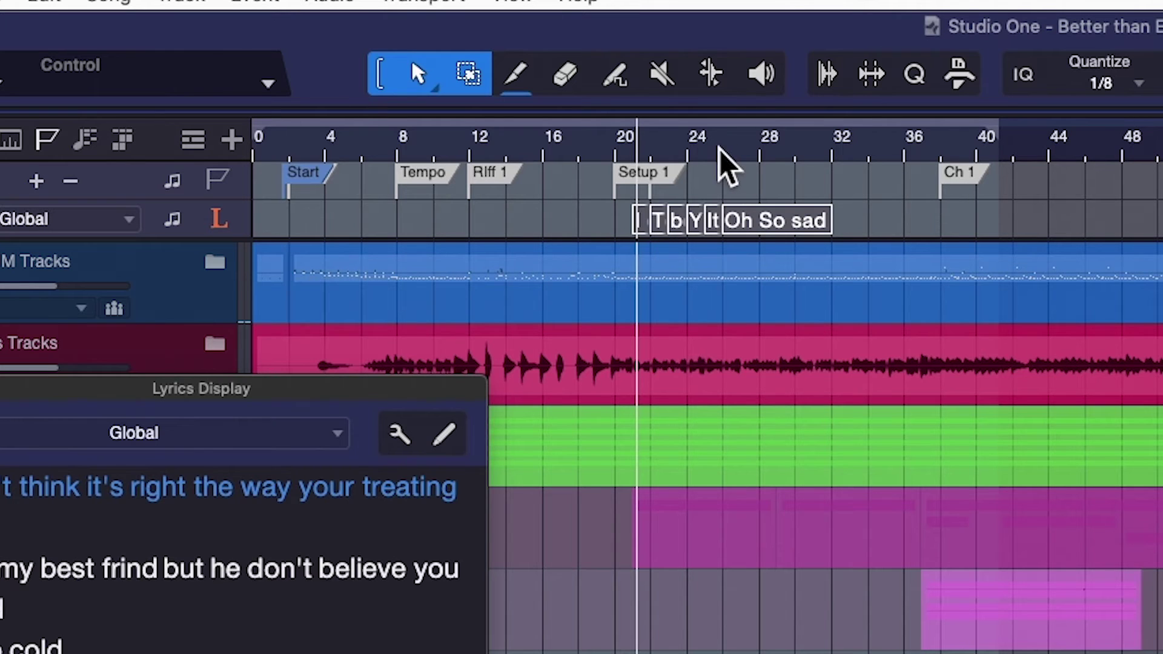
{"action": "key", "text": "e"}
{"action": "key", "text": "e"}
{"action": "key", "text": "e"}
{"action": "key", "text": "e"}
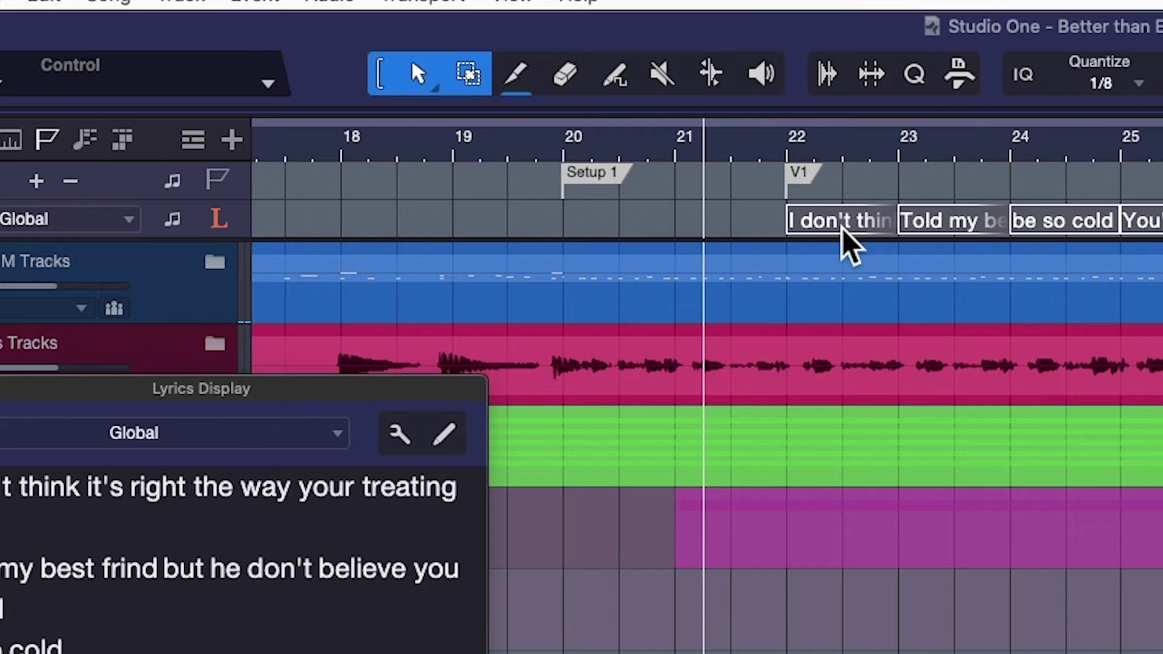
{"action": "left_click_drag", "start_coordinate": [842, 228], "coordinate": [1162, 226]}
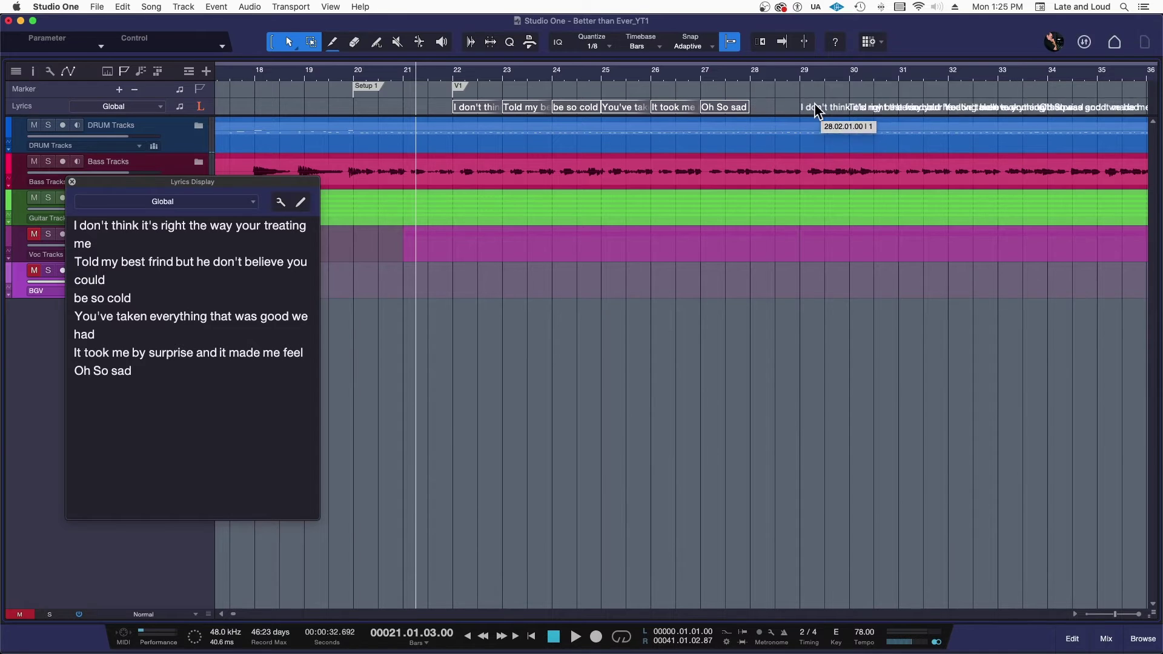
{"action": "left_click_drag", "start_coordinate": [967, 110], "coordinate": [461, 112]}
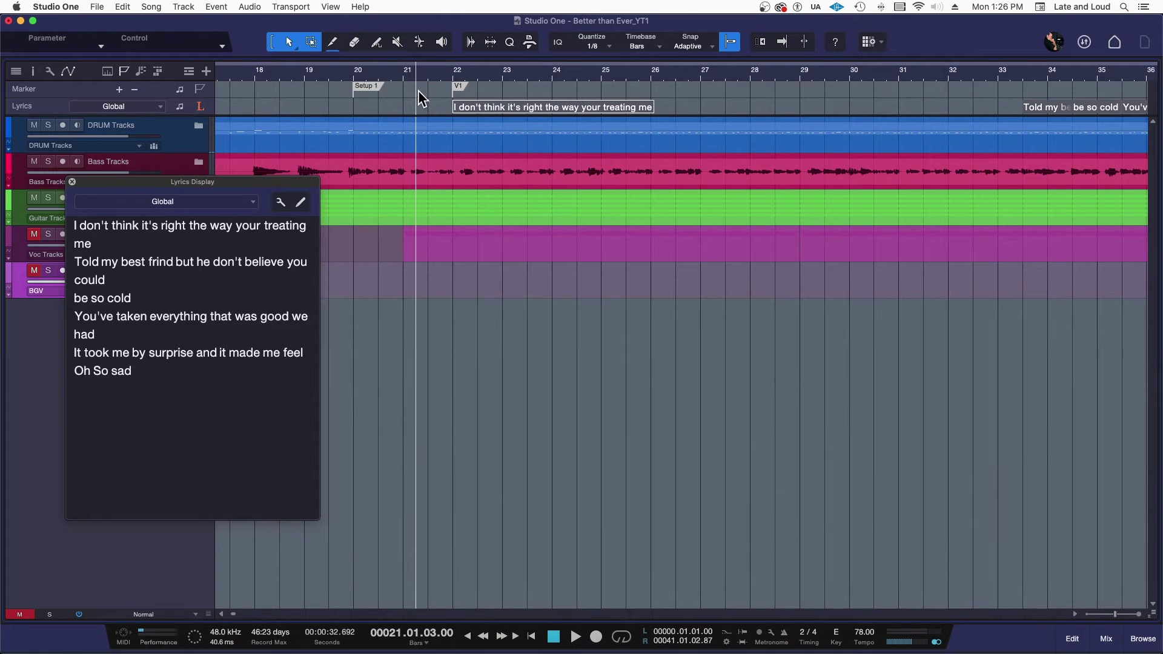
Step: Place the 'Told my best frind but' lyric at bar 24, checking it against playback
{"action": "left_click", "coordinate": [395, 80]}
{"action": "key", "text": "space"}
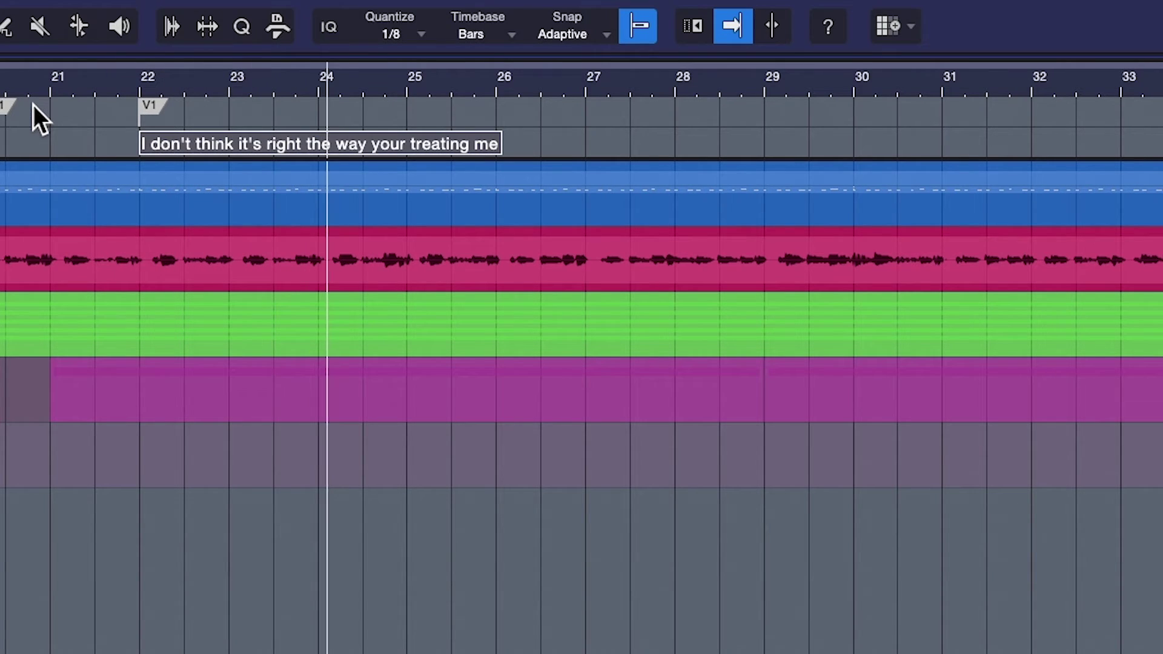
{"action": "key", "text": "space"}
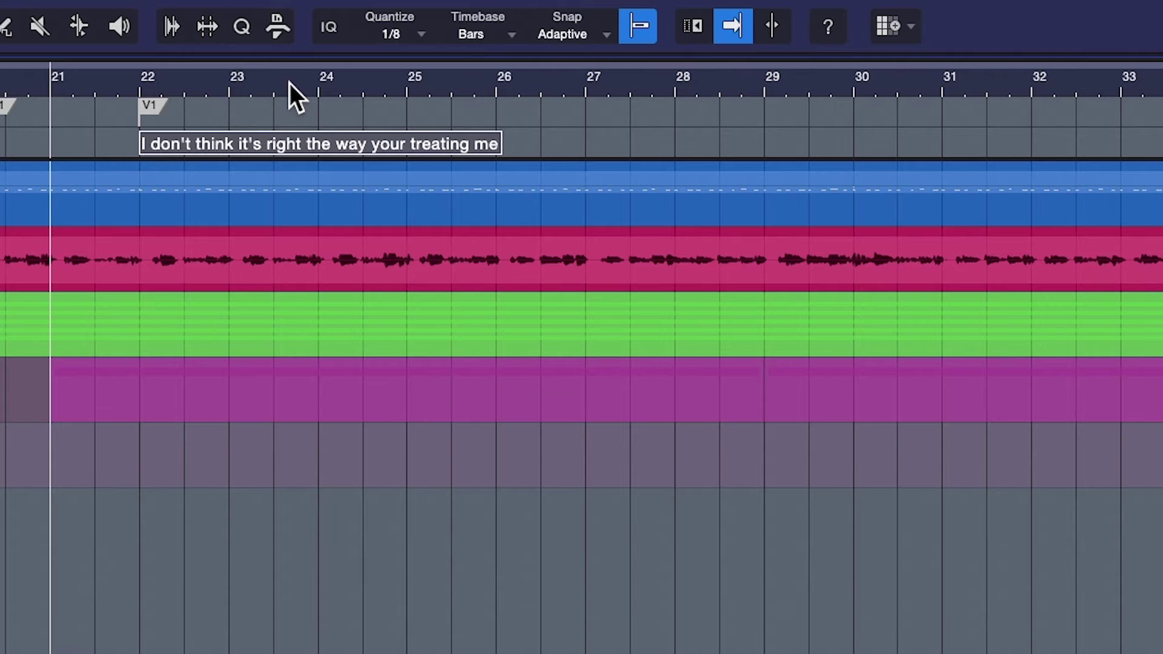
{"action": "left_click_drag", "start_coordinate": [290, 82], "coordinate": [381, 164]}
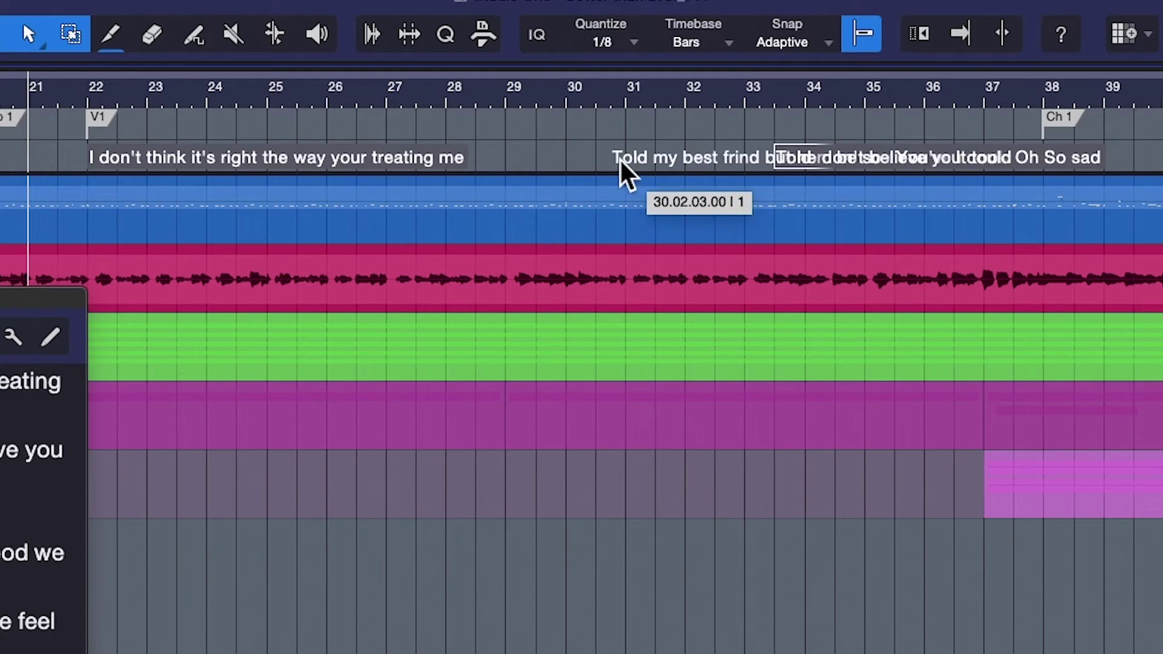
{"action": "left_click_drag", "start_coordinate": [619, 159], "coordinate": [516, 166]}
{"action": "left_click_drag", "start_coordinate": [399, 96], "coordinate": [418, 155]}
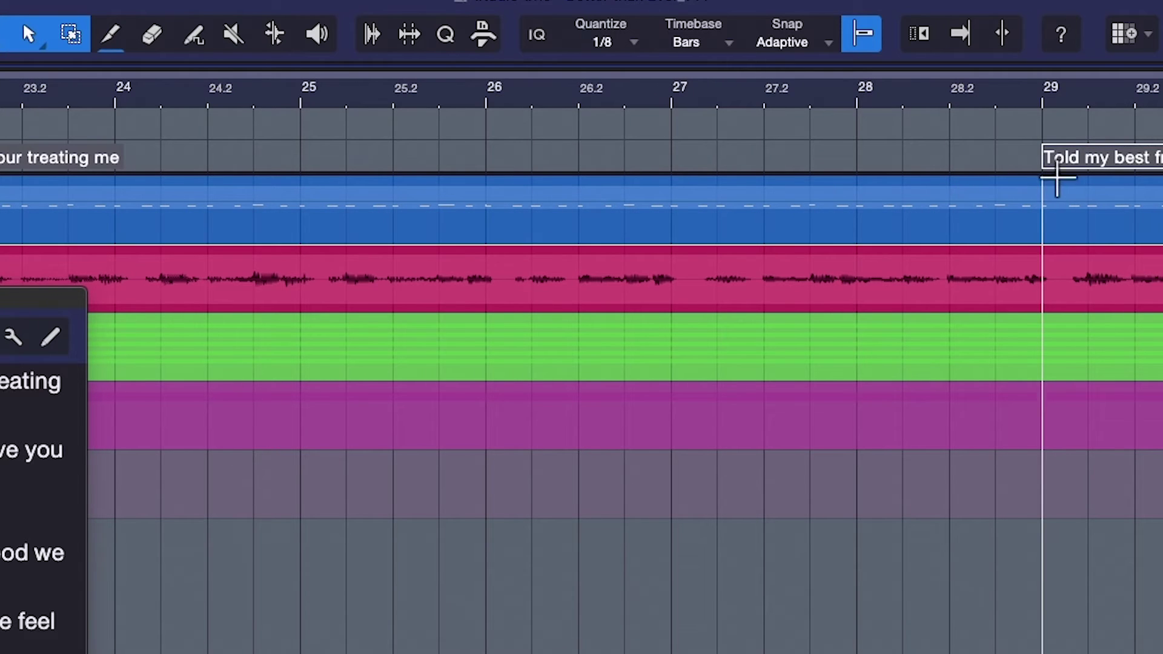
{"action": "left_click_drag", "start_coordinate": [1070, 166], "coordinate": [258, 160]}
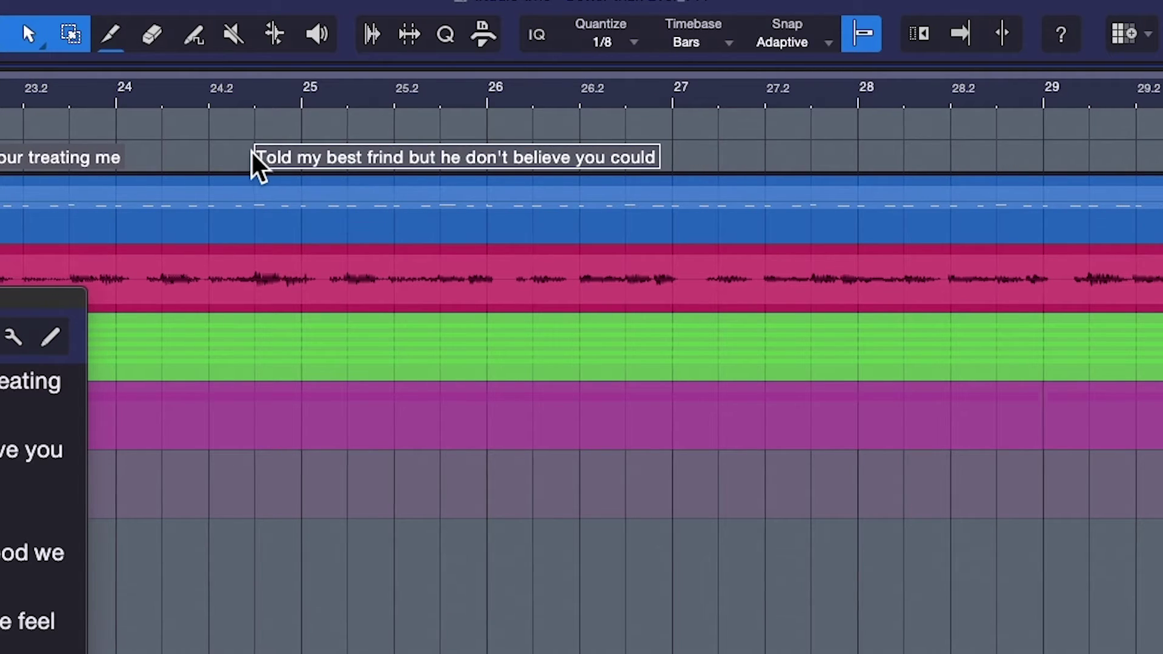
{"action": "scroll", "coordinate": [254, 155], "scroll_direction": "left", "scroll_amount": 3}
{"action": "left_click_drag", "start_coordinate": [661, 165], "coordinate": [528, 171]}
{"action": "key", "text": "space"}
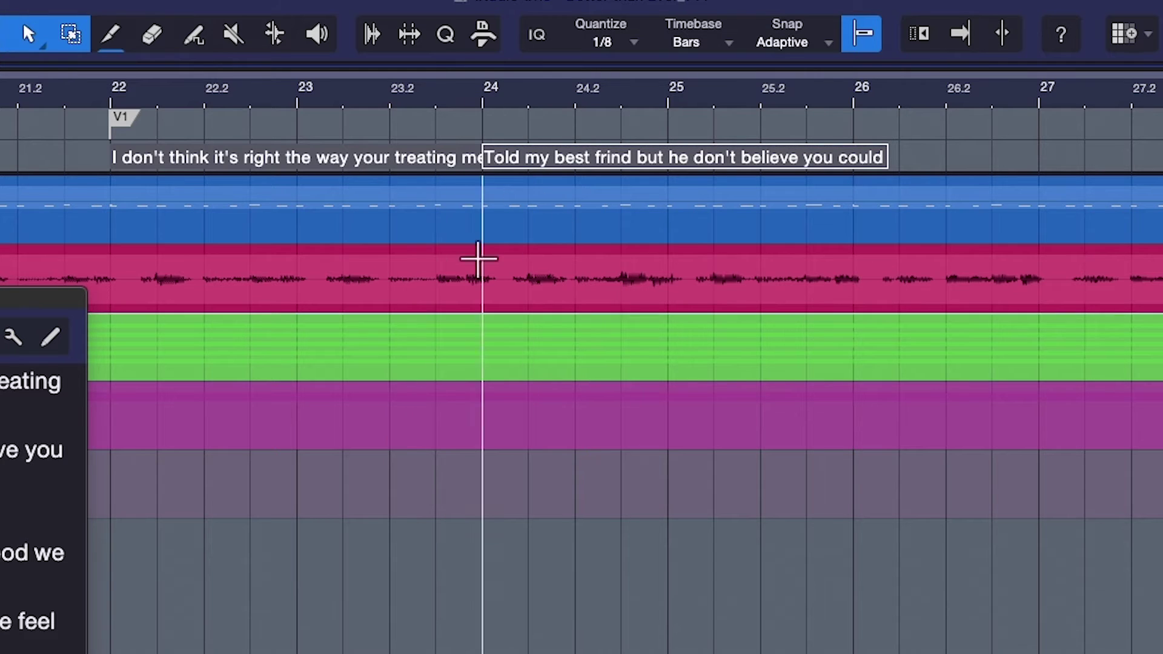
Step: Move the 'be so cold' lyric to bar 26 and play from bar 24 to check timing
{"action": "key", "text": "w"}
{"action": "left_click", "coordinate": [441, 97]}
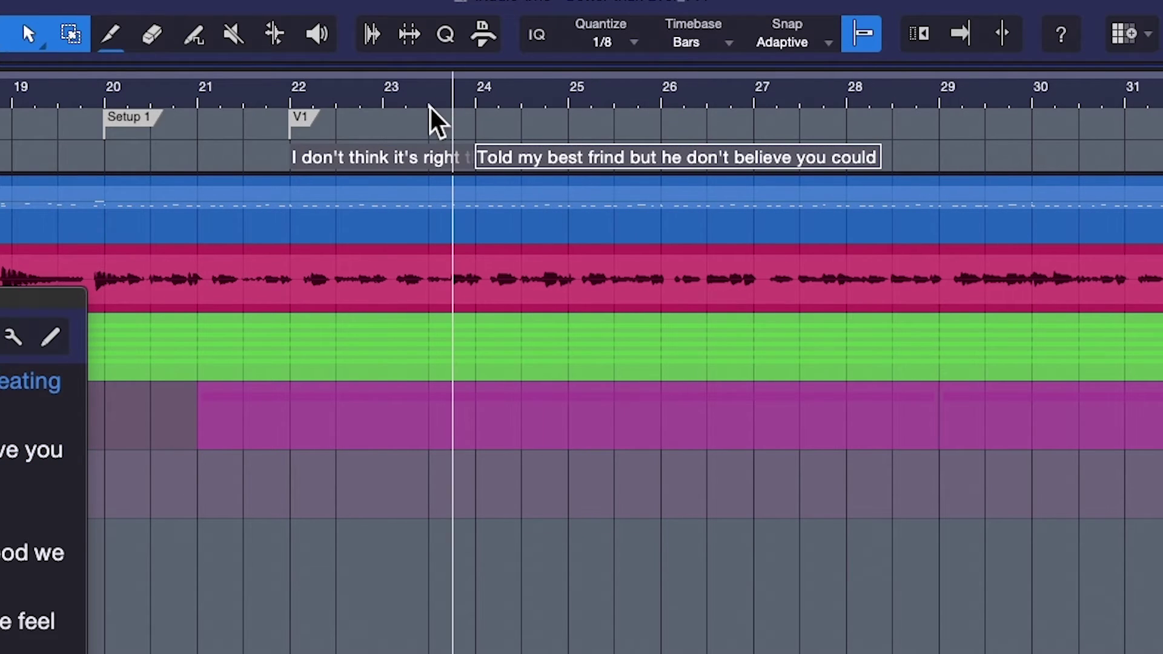
{"action": "key", "text": "f"}
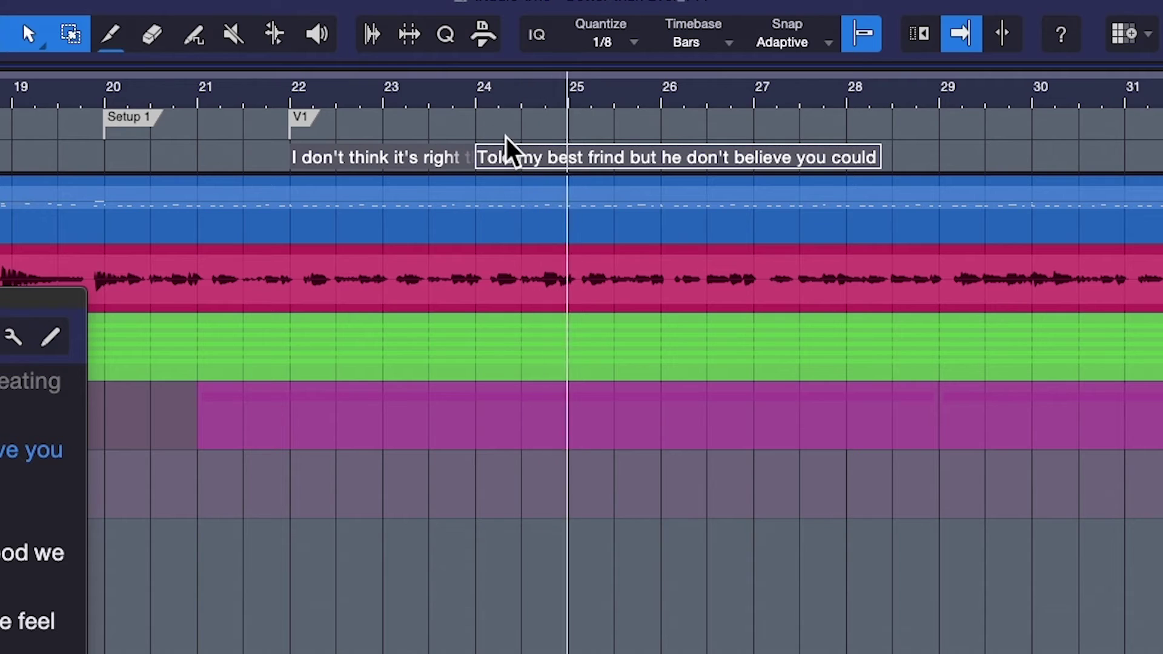
{"action": "key", "text": "space"}
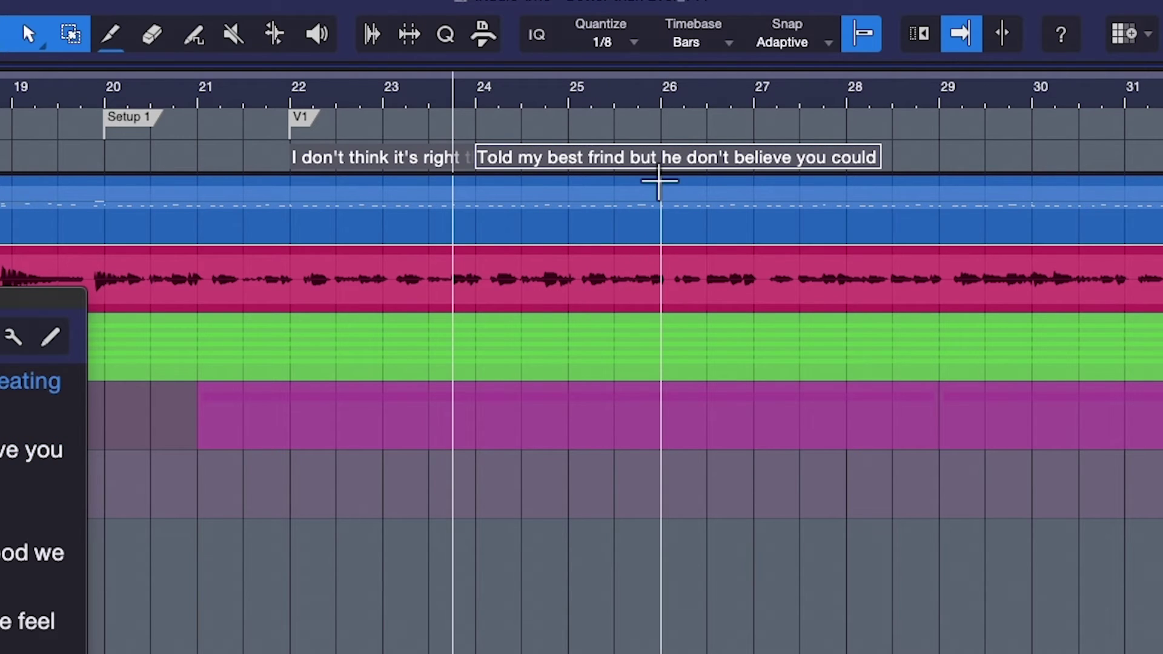
{"action": "left_click", "coordinate": [660, 100]}
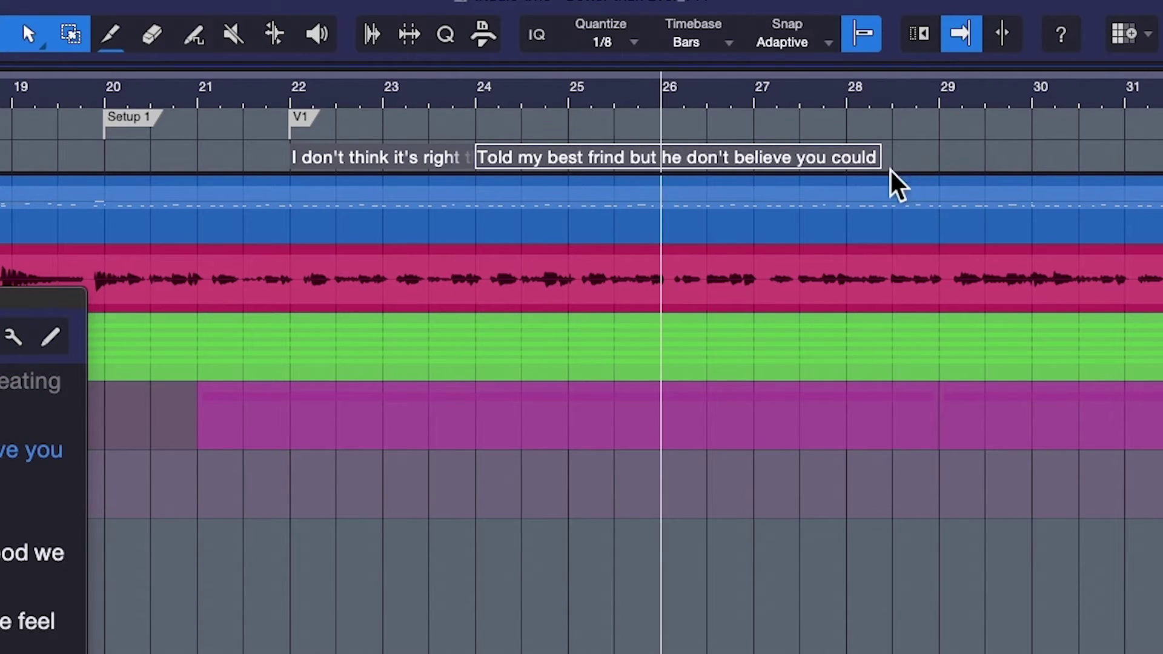
{"action": "key", "text": "f"}
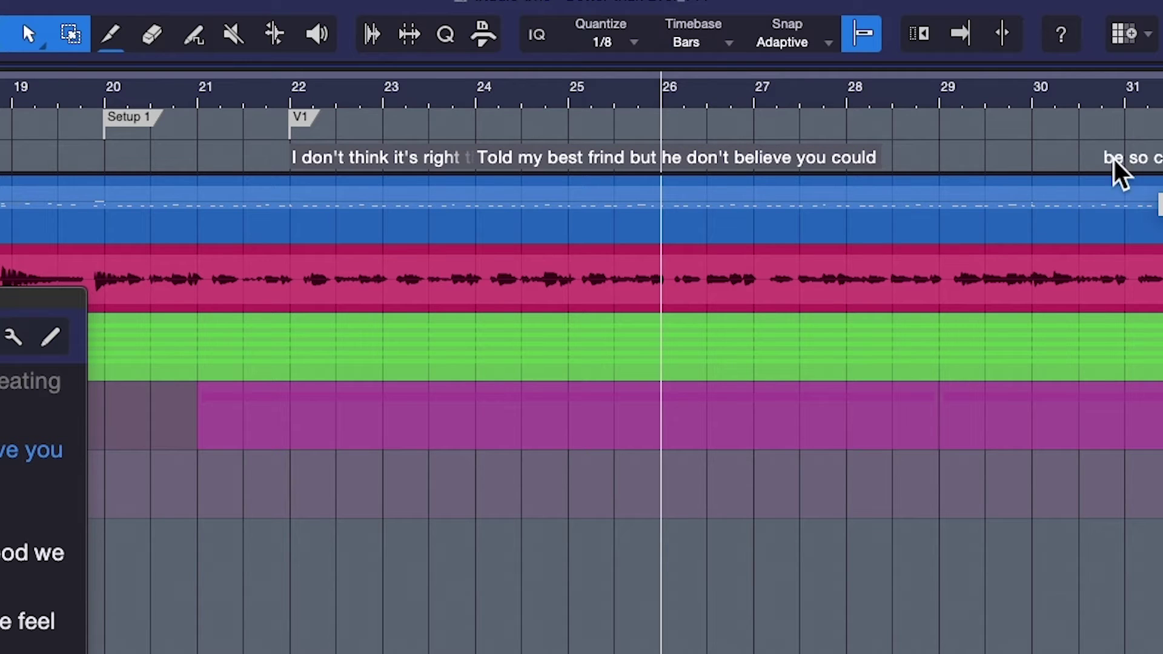
{"action": "left_click_drag", "start_coordinate": [1121, 159], "coordinate": [691, 148]}
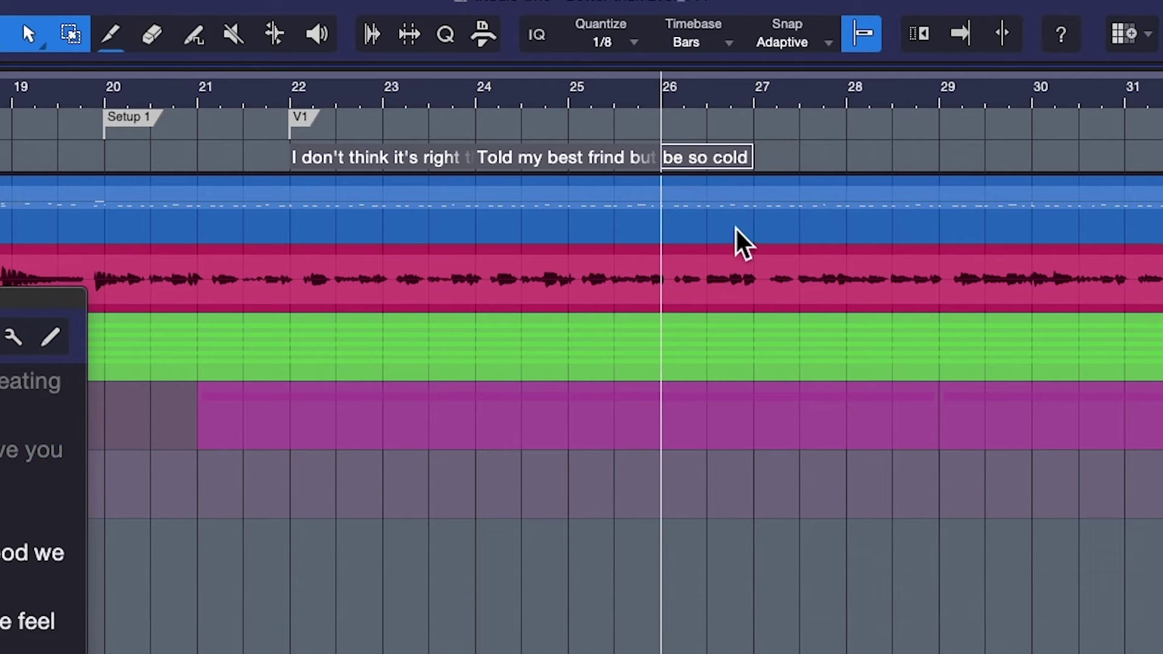
{"action": "scroll", "coordinate": [753, 261], "scroll_direction": "right", "scroll_amount": 3}
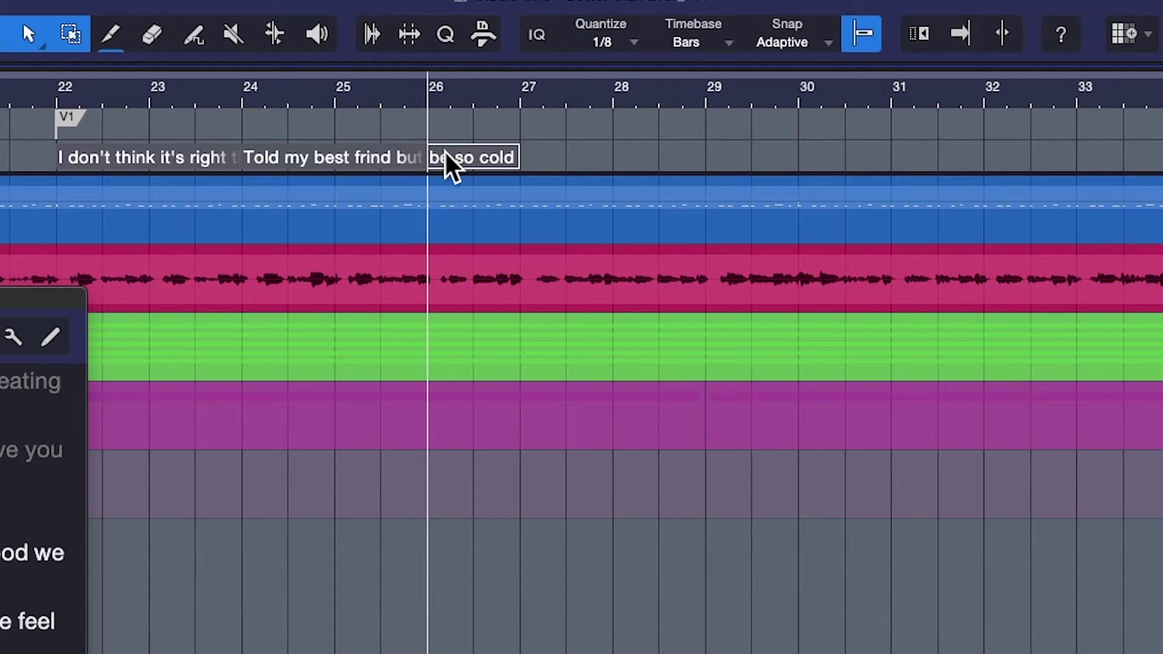
{"action": "left_click", "coordinate": [235, 98]}
{"action": "key", "text": "f"}
{"action": "key", "text": "space"}
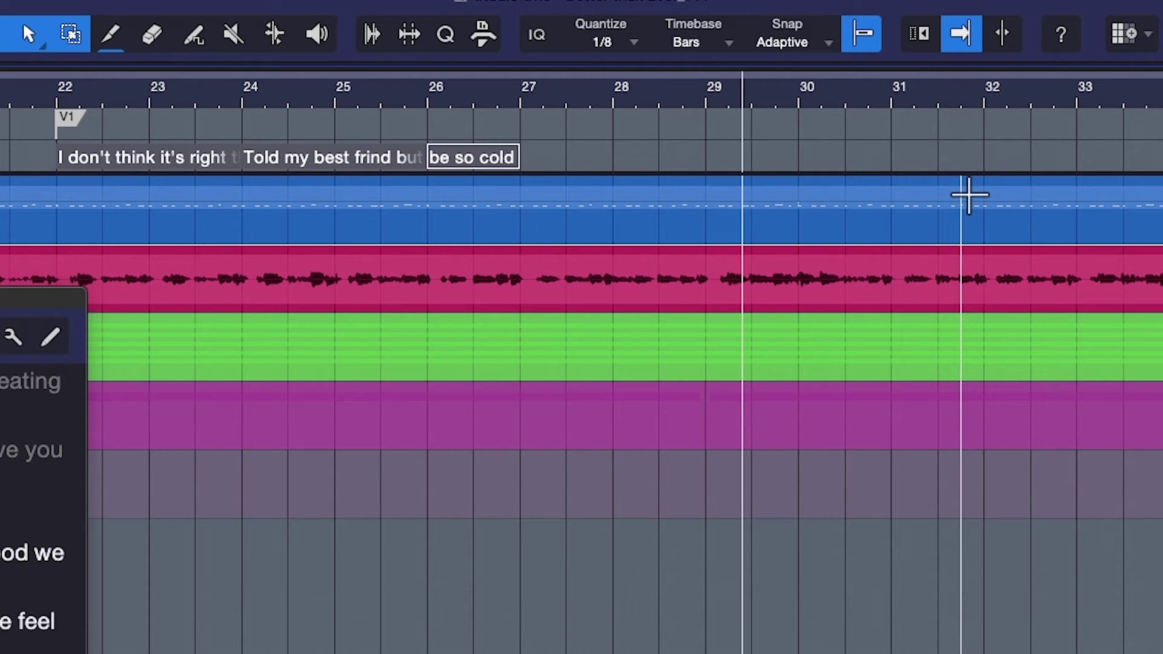
{"action": "key", "text": "space"}
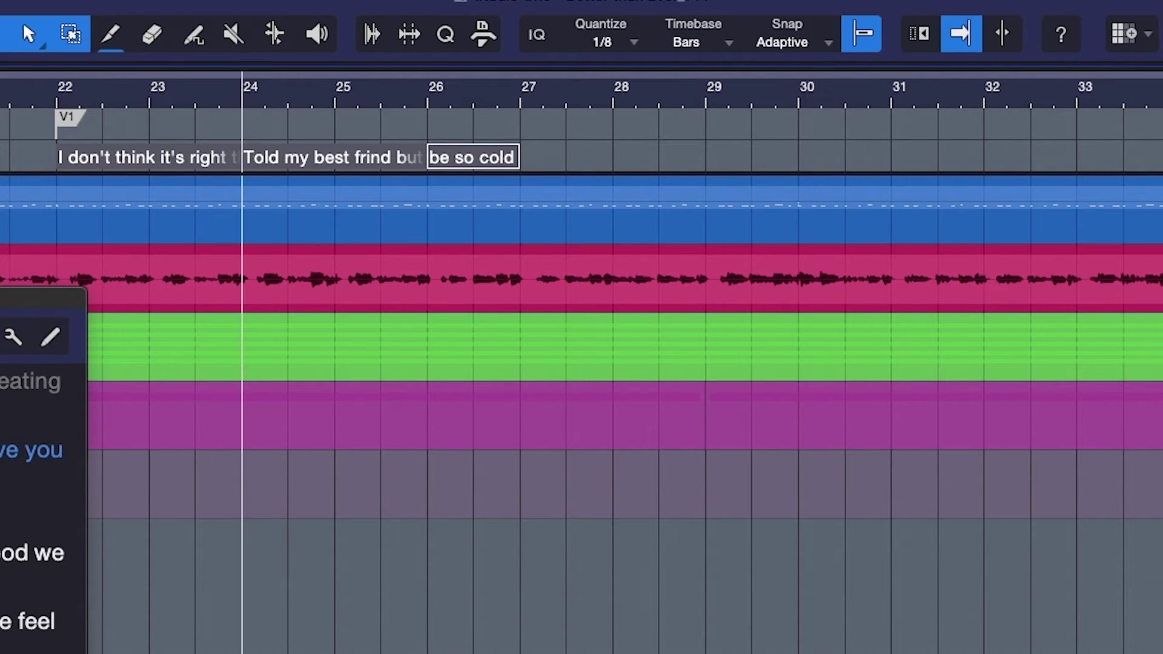
Step: Check the 'You've taken everything' lyric timing by playing from just before bar 29
{"action": "left_click", "coordinate": [836, 163]}
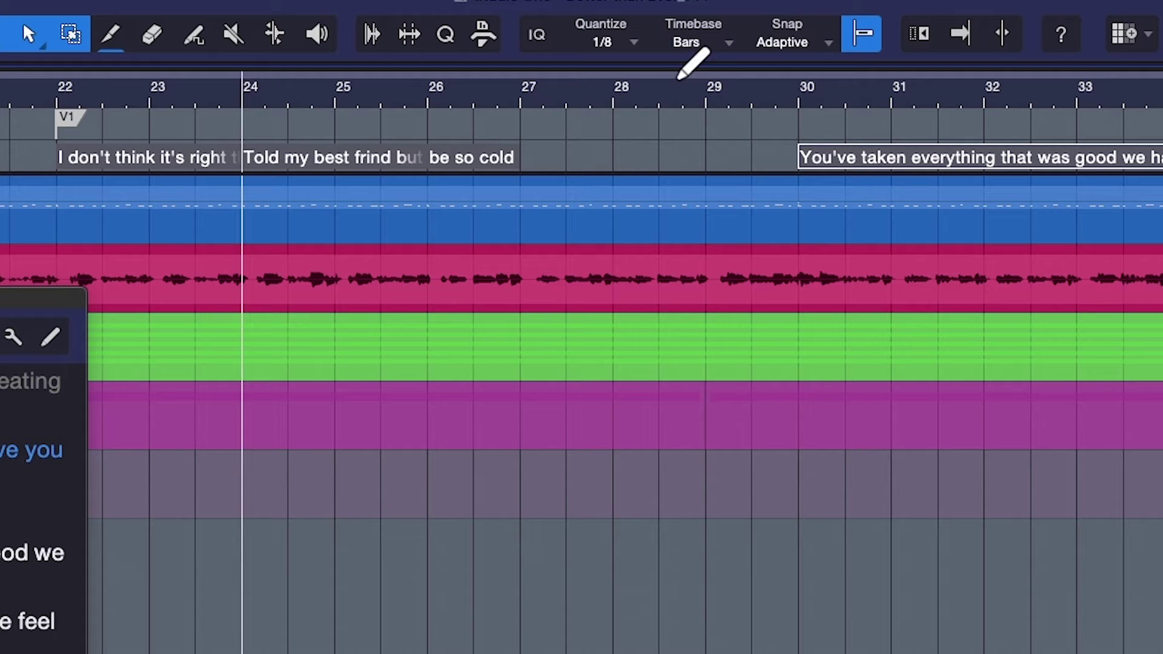
{"action": "left_click", "coordinate": [657, 107]}
{"action": "key", "text": "f"}
{"action": "left_click", "coordinate": [668, 112]}
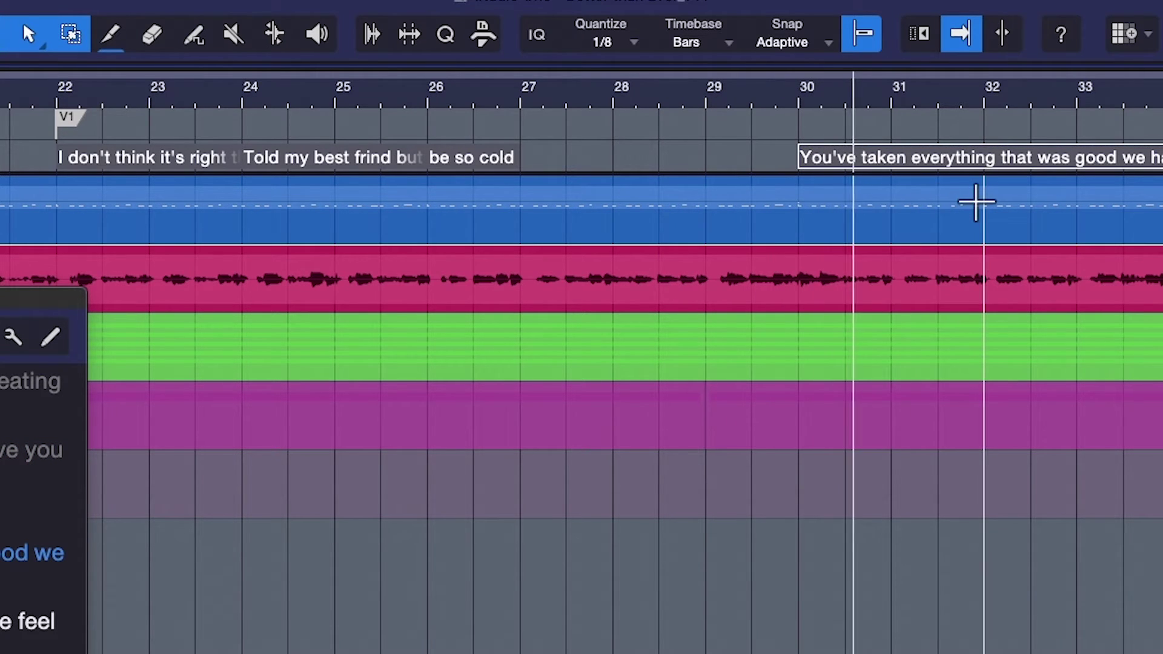
{"action": "scroll", "coordinate": [974, 200], "scroll_direction": "right", "scroll_amount": 5}
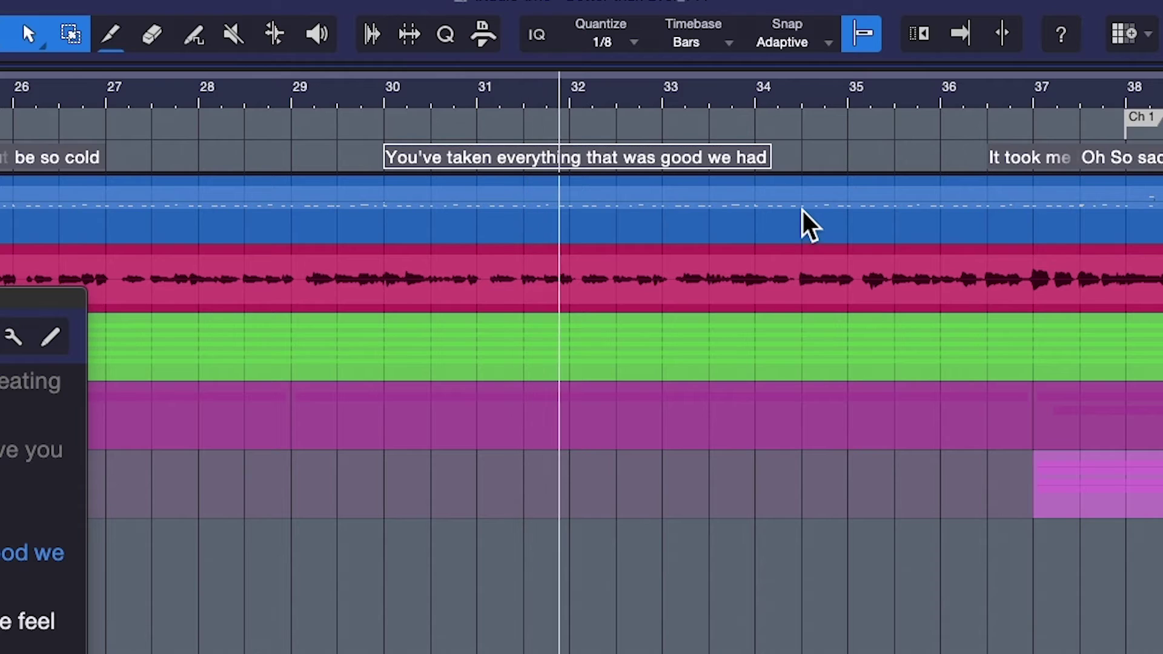
{"action": "key", "text": "space"}
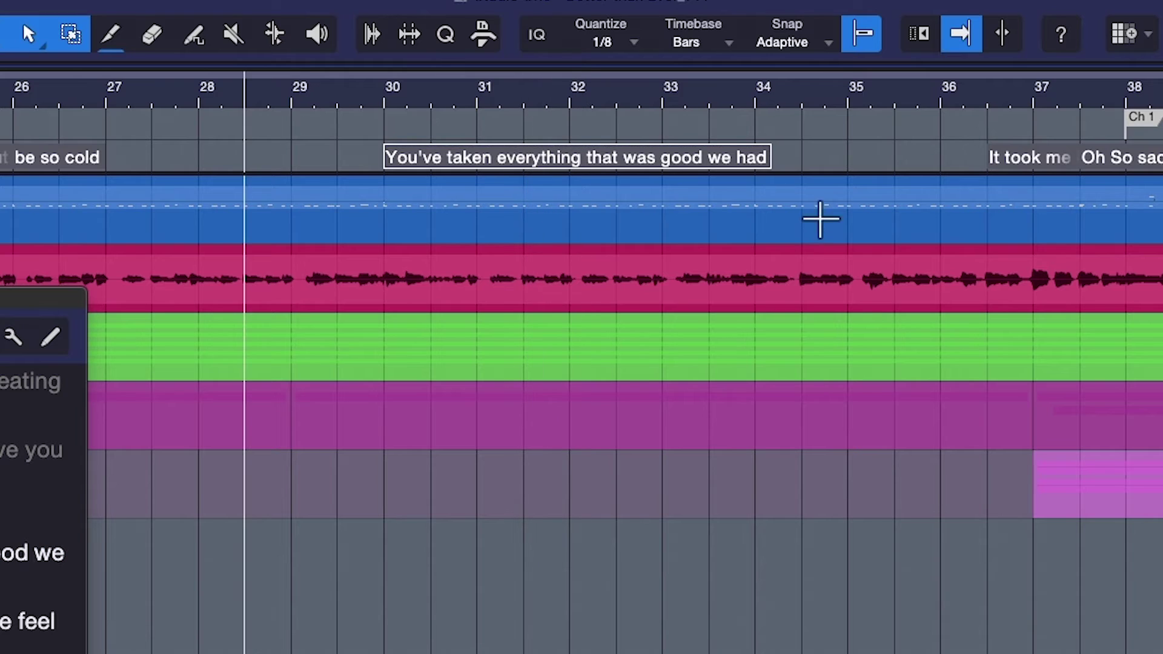
Step: Move 'It took me by surprise' to bar 32 and 'Oh So sad' to about bar 34
{"action": "left_click", "coordinate": [568, 97]}
{"action": "left_click_drag", "start_coordinate": [1005, 155], "coordinate": [594, 164]}
{"action": "key", "text": "space"}
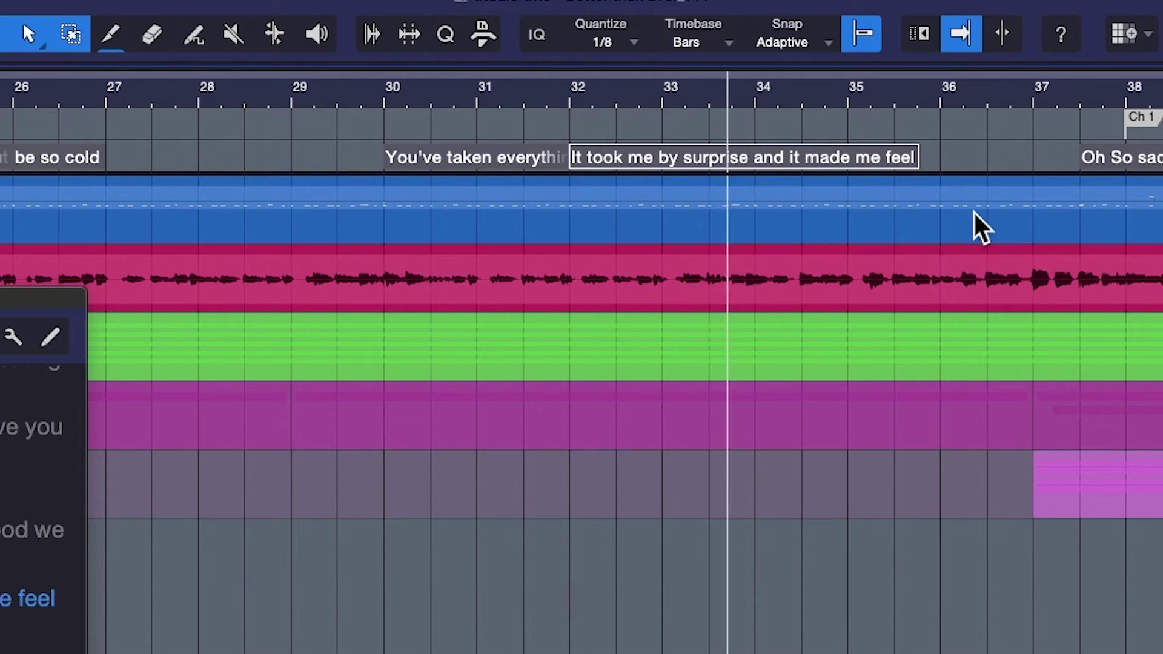
{"action": "key", "text": "space"}
{"action": "left_click_drag", "start_coordinate": [1089, 157], "coordinate": [773, 159]}
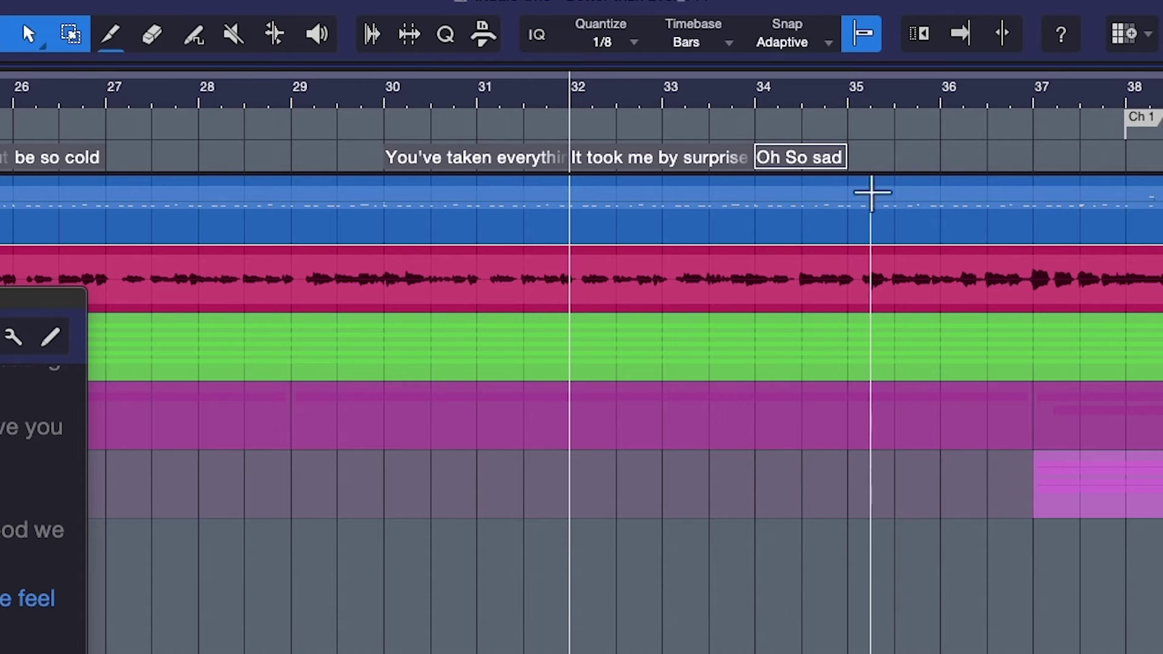
{"action": "scroll", "coordinate": [474, 150], "scroll_direction": "left", "scroll_amount": 1}
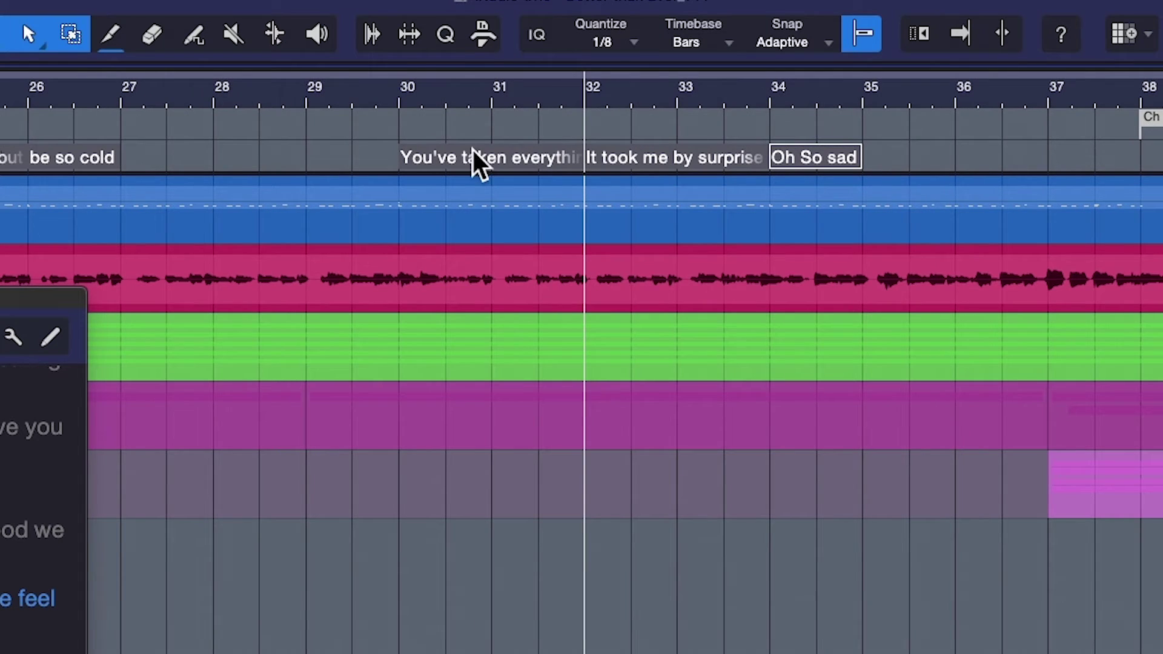
{"action": "scroll", "coordinate": [886, 147], "scroll_direction": "left", "scroll_amount": 10}
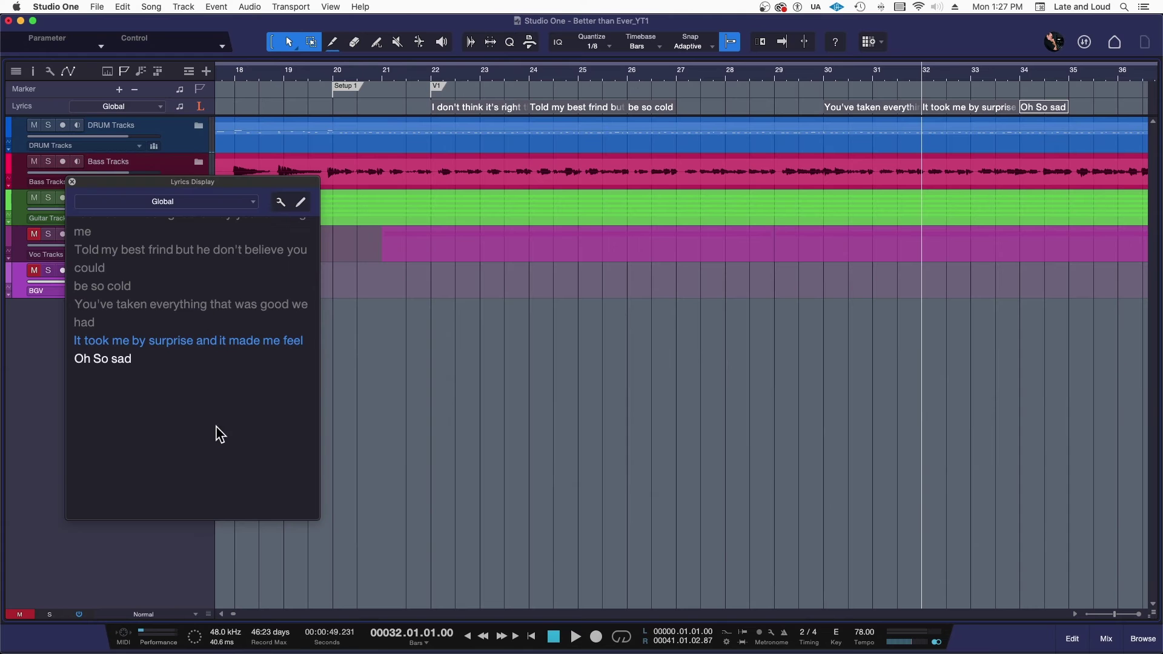
{"action": "scroll", "coordinate": [222, 434], "scroll_direction": "up", "scroll_amount": 1}
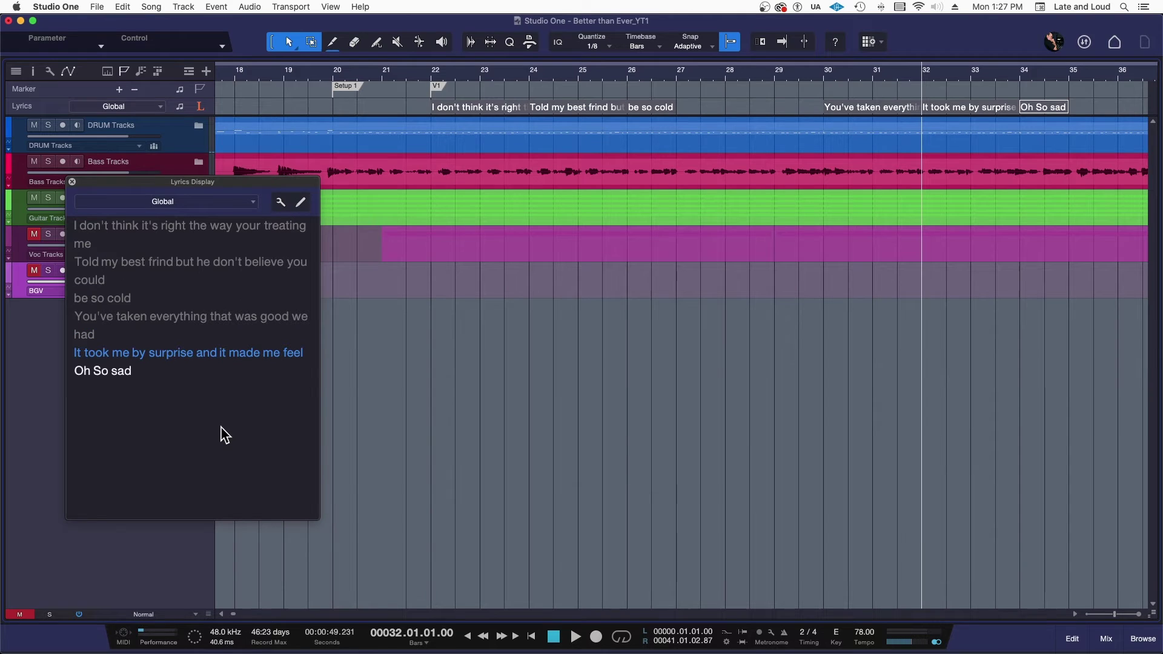
{"action": "key", "text": "space"}
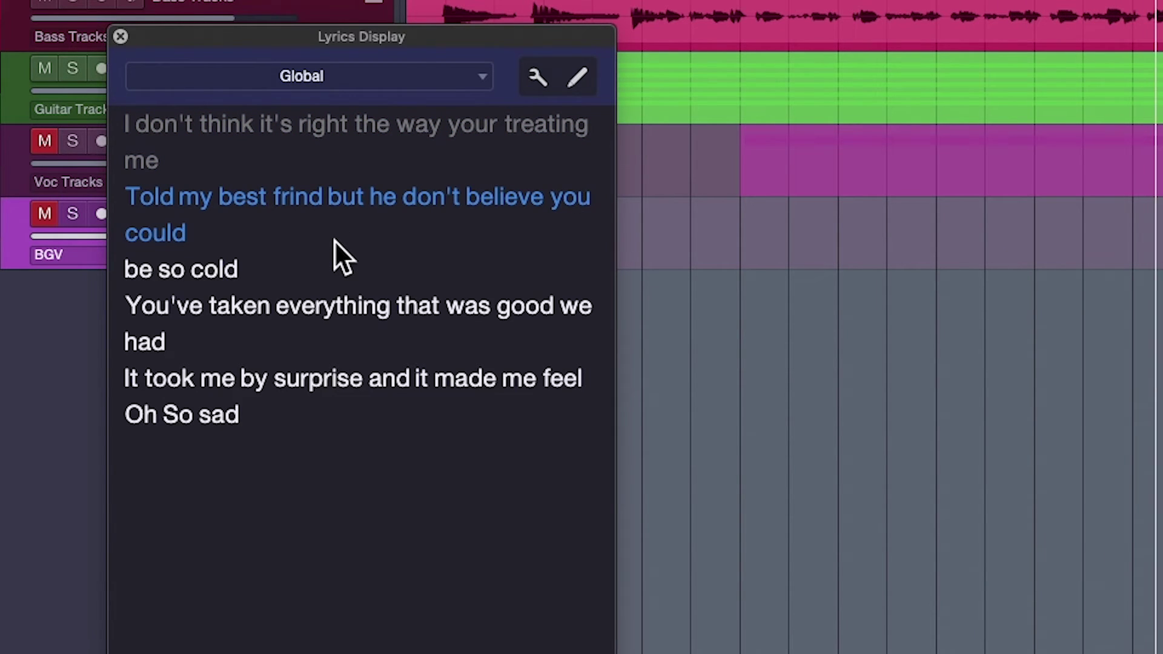
{"action": "key", "text": "space"}
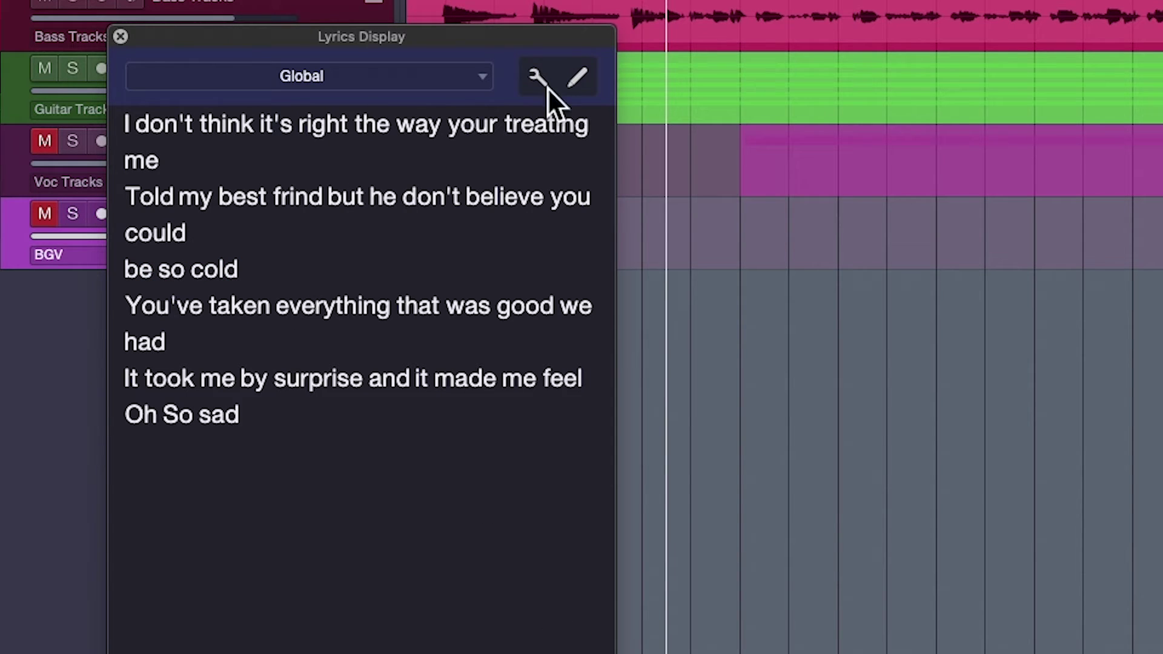
Step: Set the Lyrics Display Ahead value to 1 quarter and play through the verse, then stop
{"action": "left_click", "coordinate": [536, 76]}
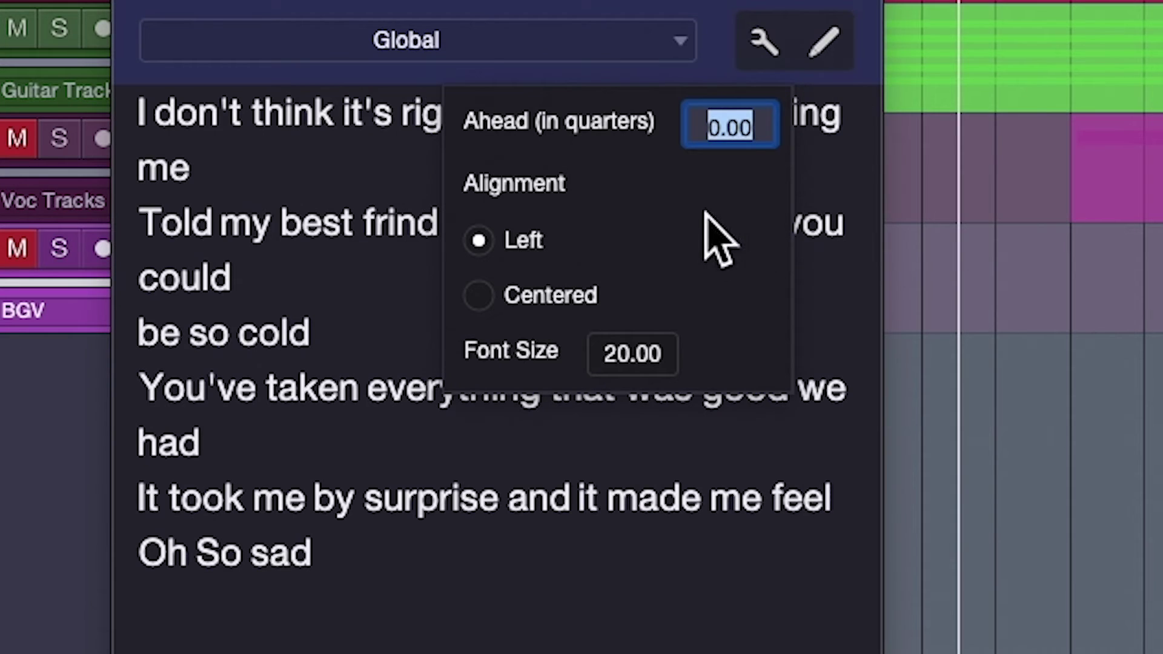
{"action": "left_click", "coordinate": [719, 127]}
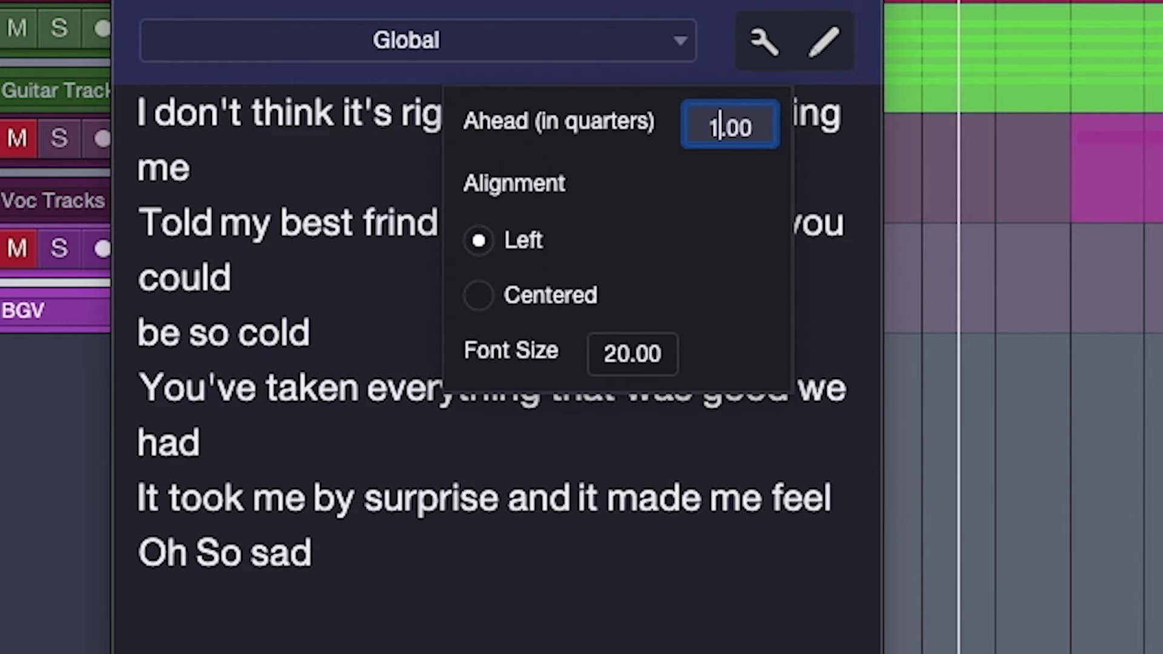
{"action": "type", "text": "1"}
{"action": "key", "text": "Return"}
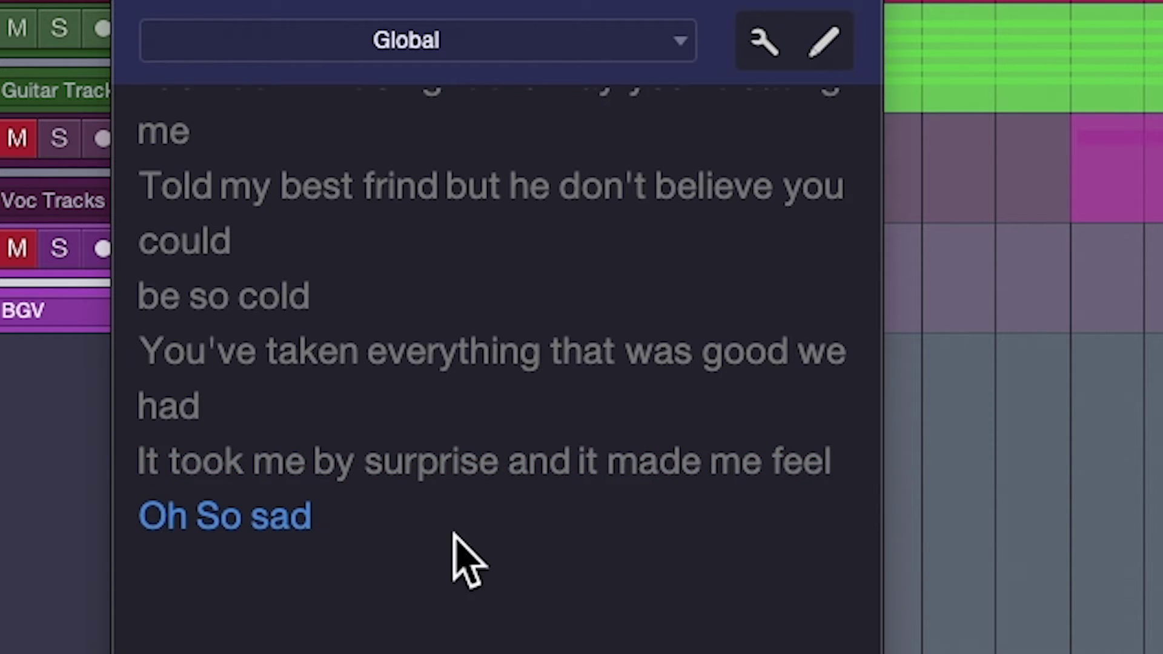
{"action": "key", "text": "space"}
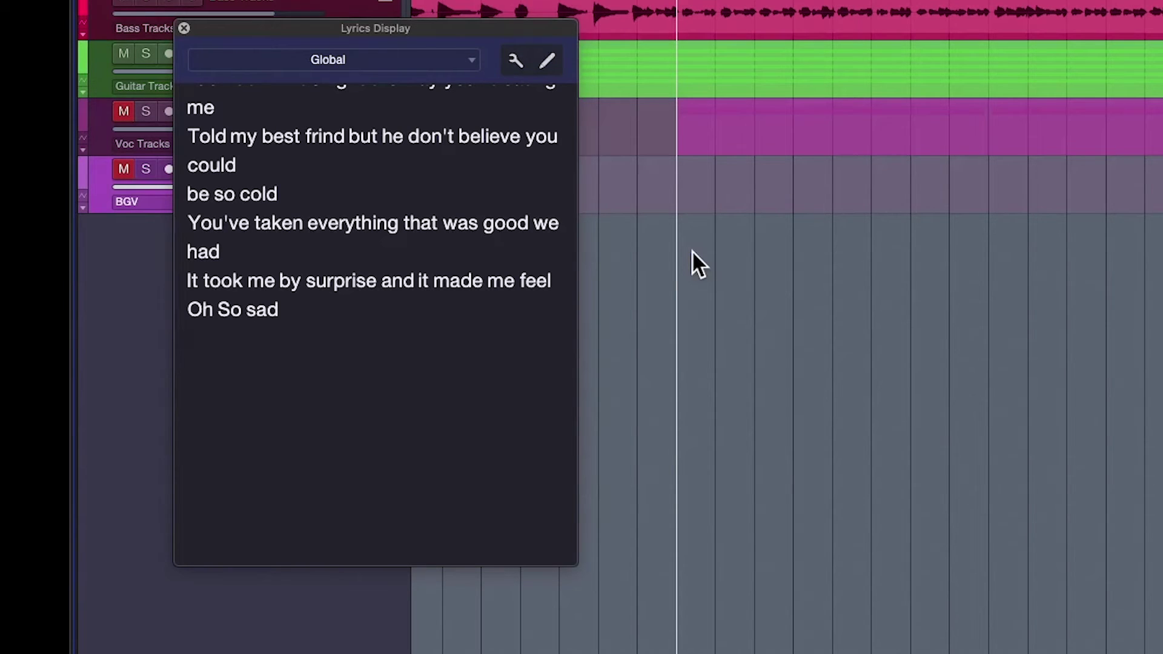
Step: Enter chorus lines like 'Mistakes that I made' and 'They really weren't that bad', ending 'Better than ever and More'
{"action": "left_click", "coordinate": [550, 62]}
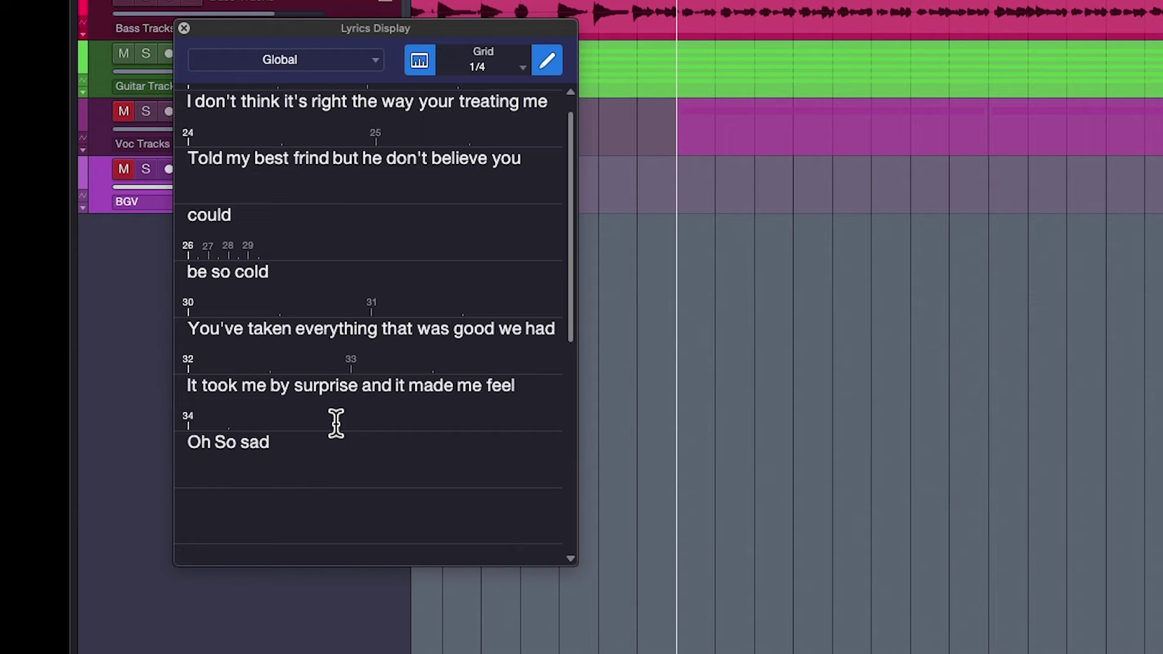
{"action": "scroll", "coordinate": [399, 452], "scroll_direction": "down", "scroll_amount": 3}
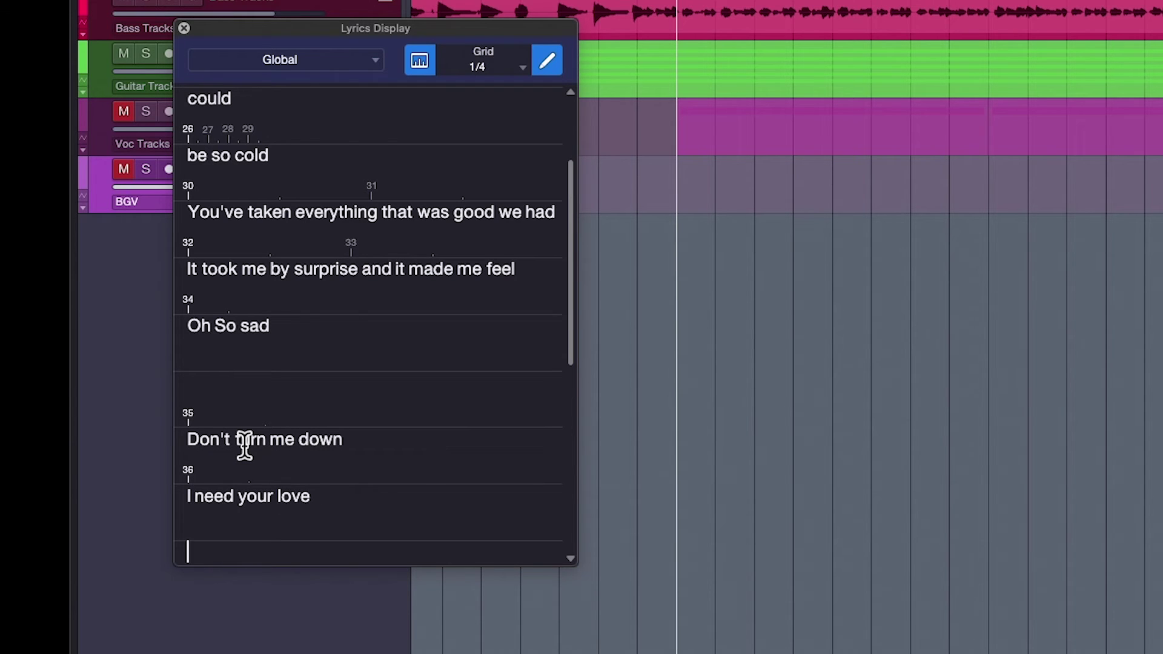
{"action": "type", "text": "ake me beg oh please"}
{"action": "key", "text": "Tab"}
{"action": "type", "text": "Mistakes that I made"}
{"action": "key", "text": "Tab"}
{"action": "type", "text": "They really weren't that bad"}
{"action": "key", "text": "Tab"}
{"action": "type", "text": "Can't you see "}
{"action": "type", "text": "we c"}
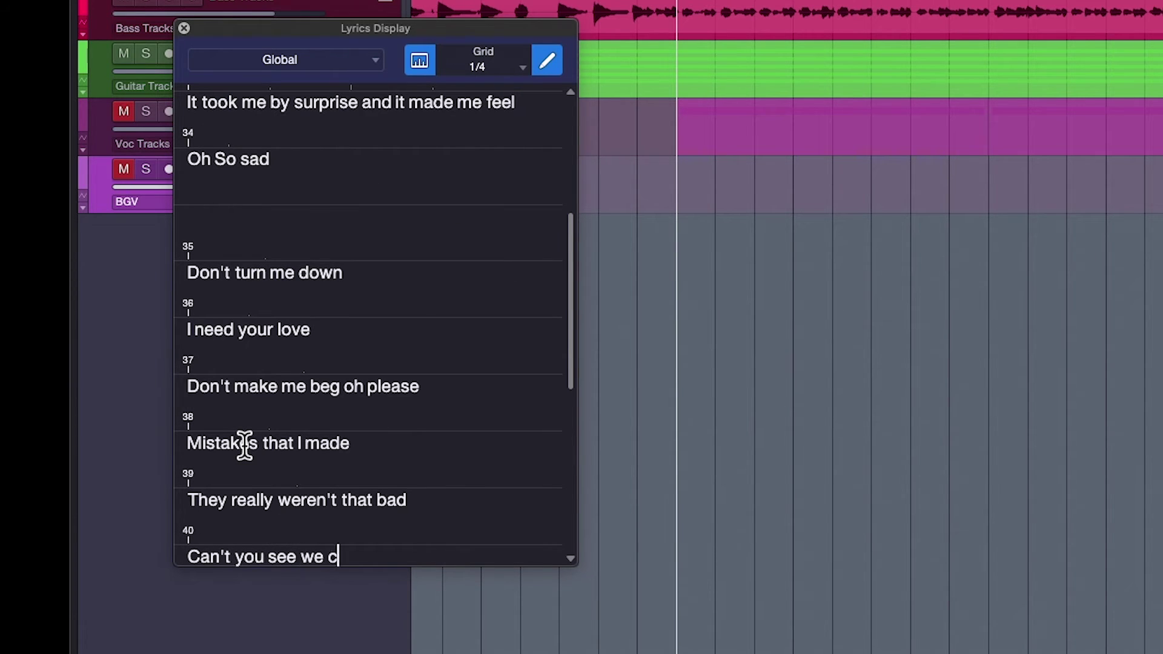
{"action": "type", "text": "ould be"}
{"action": "key", "text": "Tab"}
{"action": "type", "text": "Bettyer than ever "}
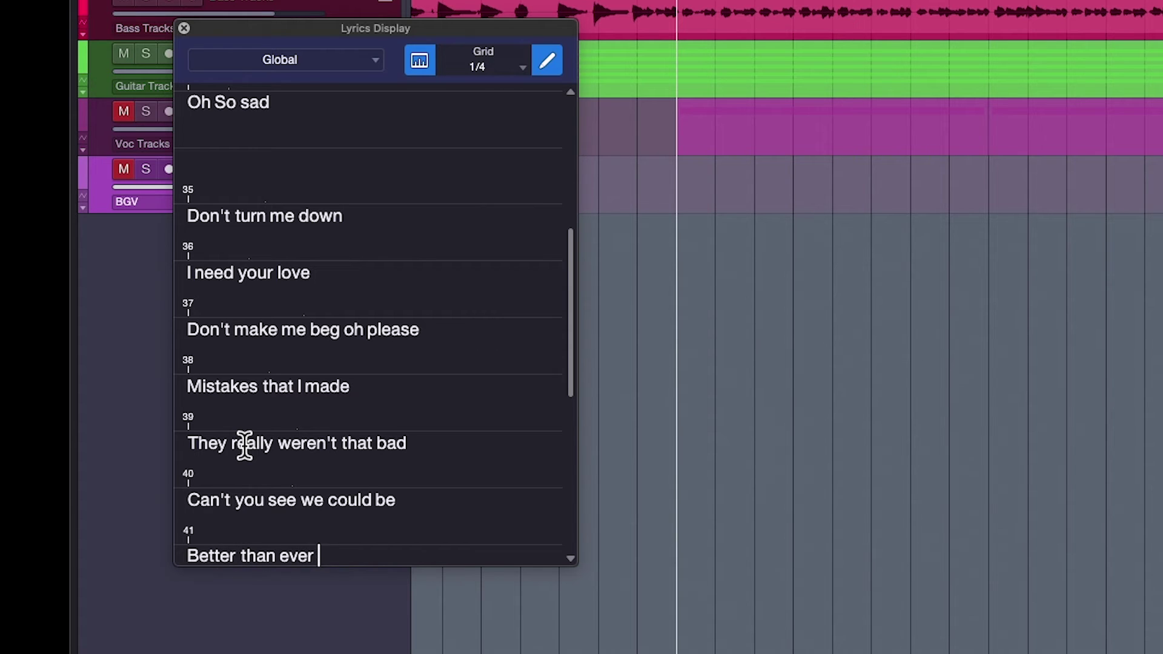
{"action": "type", "text": "and More"}
{"action": "key", "text": "Tab"}
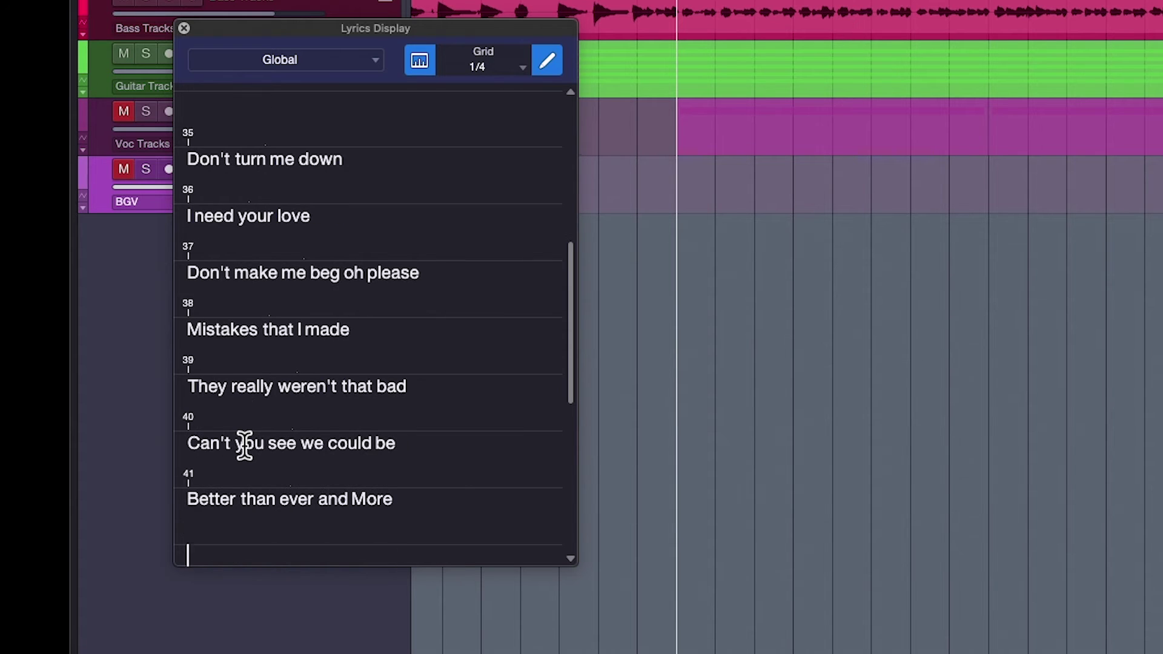
{"action": "left_click", "coordinate": [545, 60]}
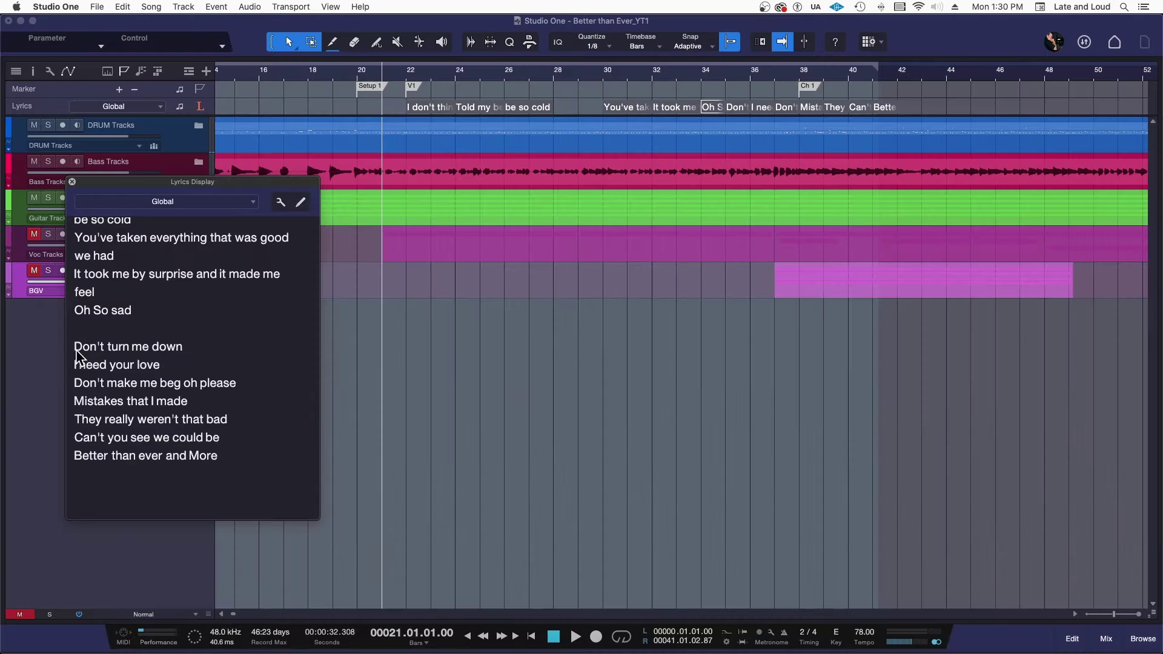
Step: Place the 'Don't turn me down' lyric at bar 38 and play to check it
{"action": "left_click", "coordinate": [191, 291]}
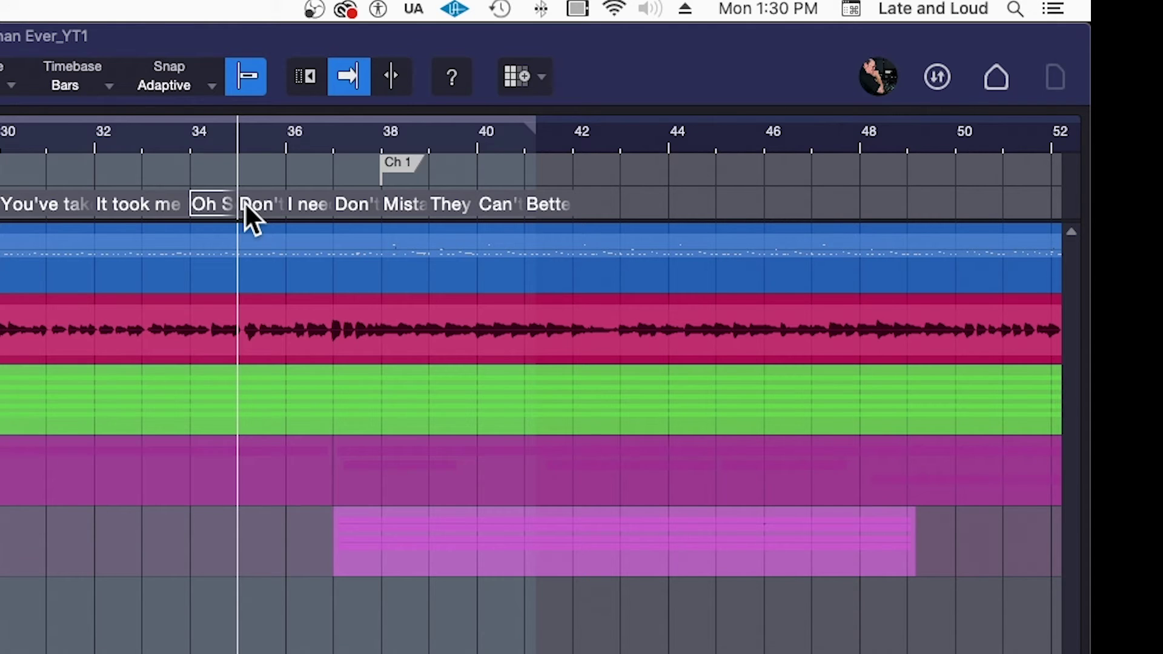
{"action": "left_click_drag", "start_coordinate": [246, 201], "coordinate": [738, 204]}
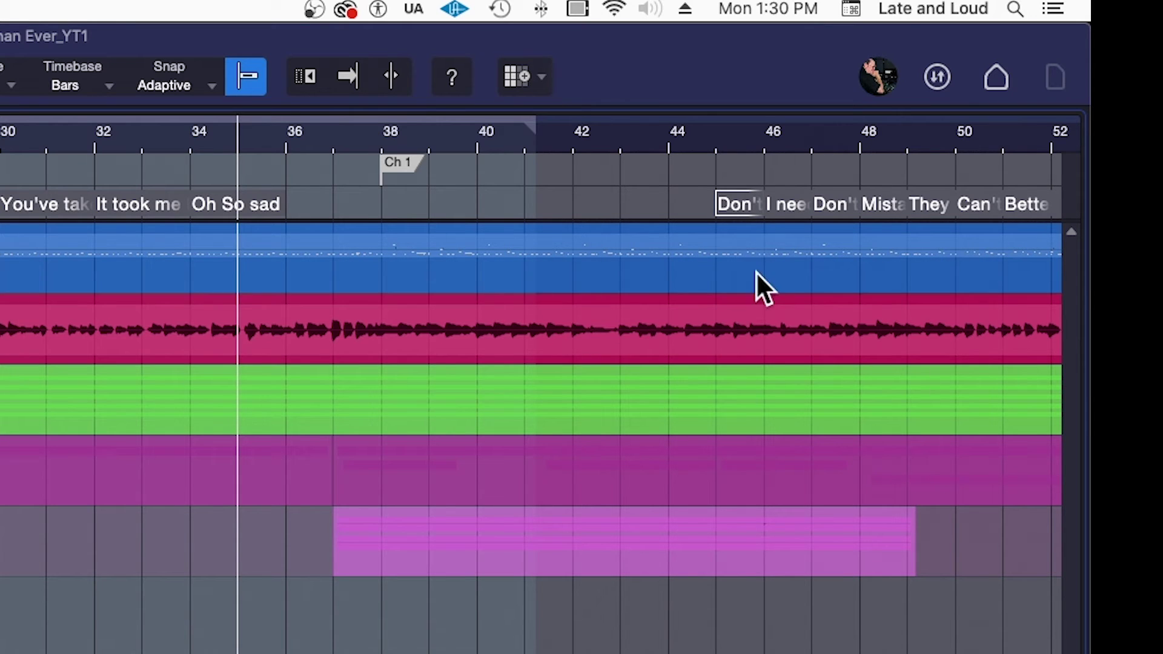
{"action": "left_click_drag", "start_coordinate": [735, 201], "coordinate": [408, 212]}
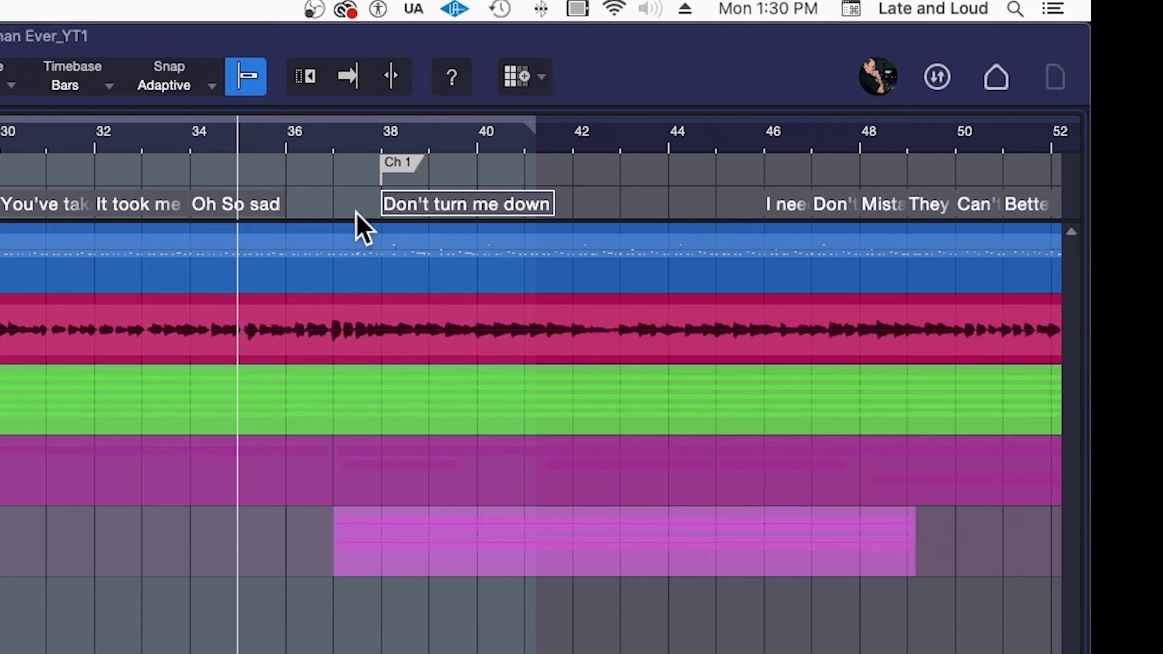
{"action": "scroll", "coordinate": [355, 223], "scroll_direction": "right", "scroll_amount": 5}
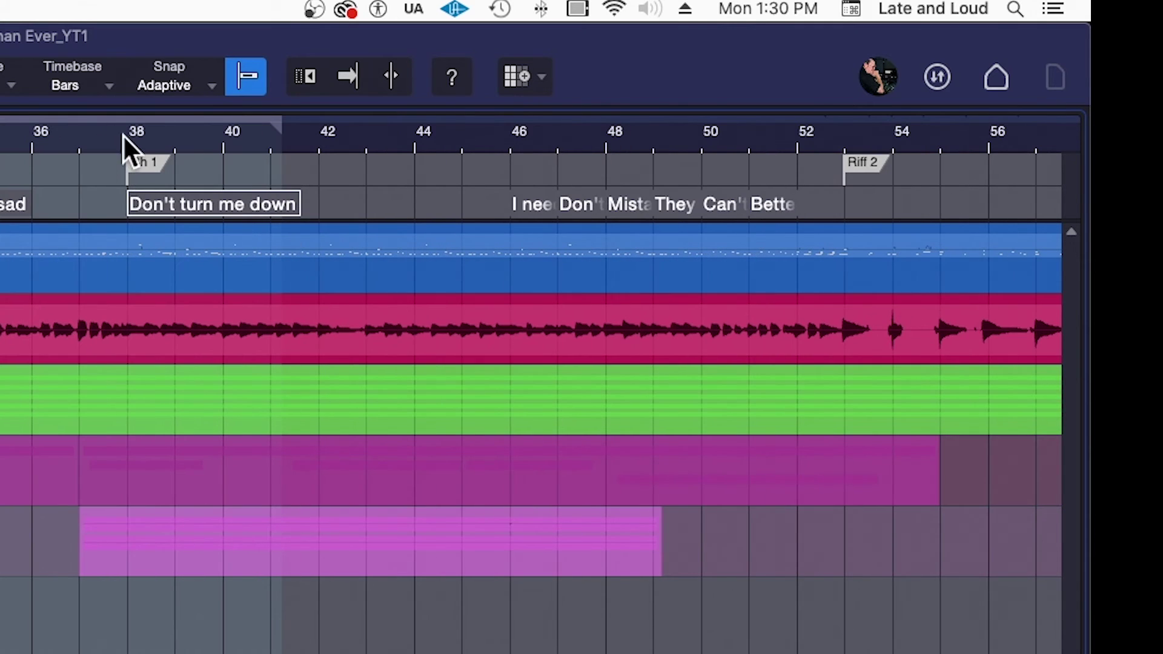
{"action": "left_click", "coordinate": [76, 137]}
{"action": "key", "text": "space"}
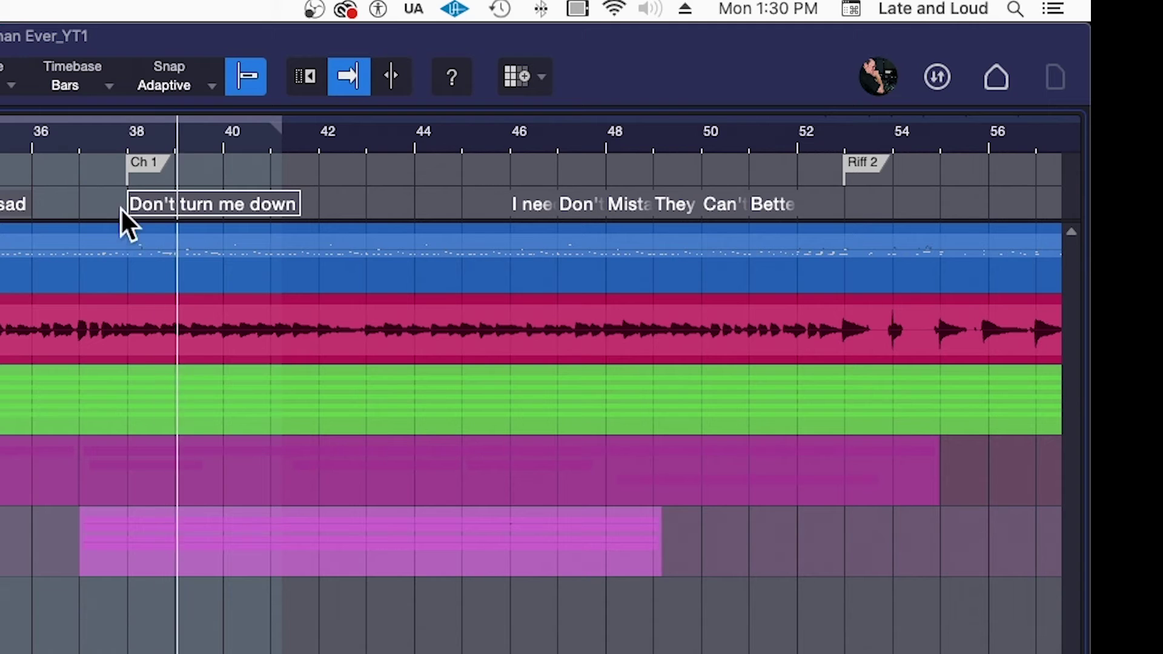
{"action": "key", "text": "space"}
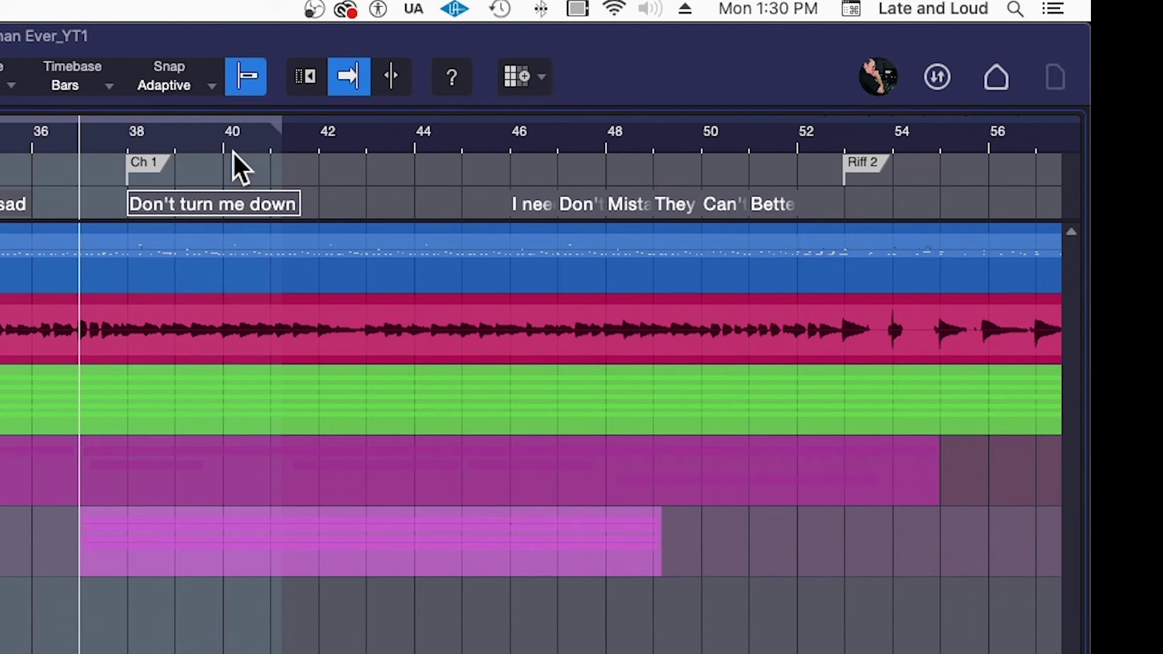
Step: Place 'I need your love' at bar 40 and 'Don't make me beg oh please' at bar 42
{"action": "left_click", "coordinate": [224, 138]}
{"action": "left_click_drag", "start_coordinate": [522, 205], "coordinate": [238, 205]}
{"action": "key", "text": "f"}
{"action": "key", "text": "space"}
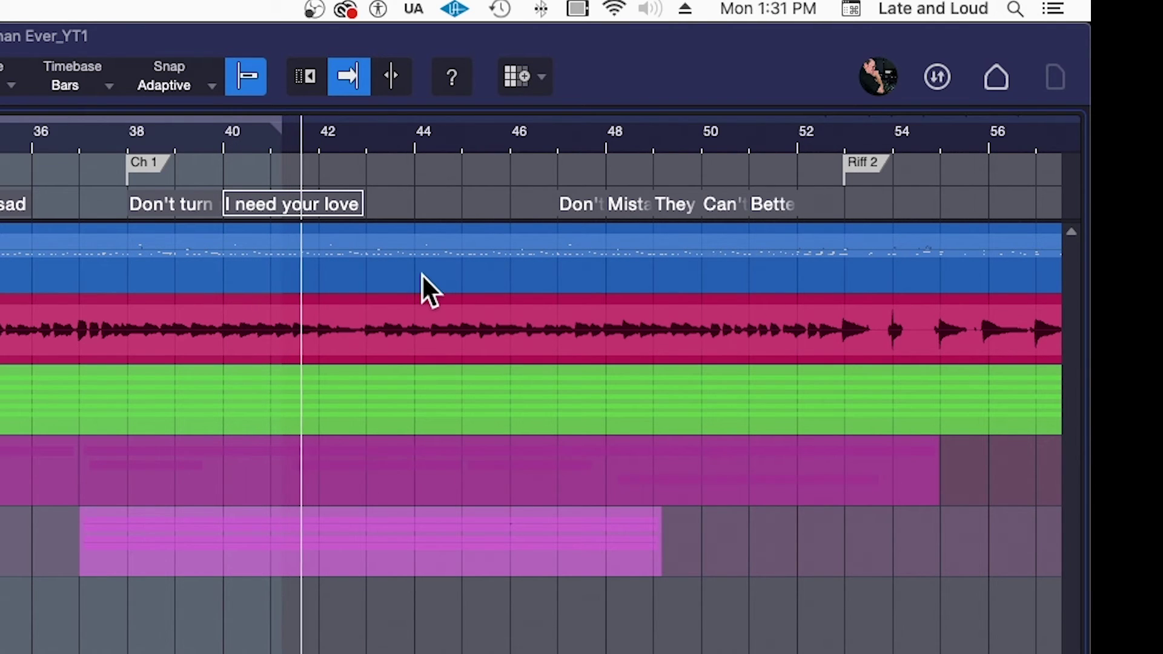
{"action": "key", "text": "space"}
{"action": "key", "text": "f"}
{"action": "left_click_drag", "start_coordinate": [566, 206], "coordinate": [325, 210]}
{"action": "key", "text": "f"}
{"action": "key", "text": "space"}
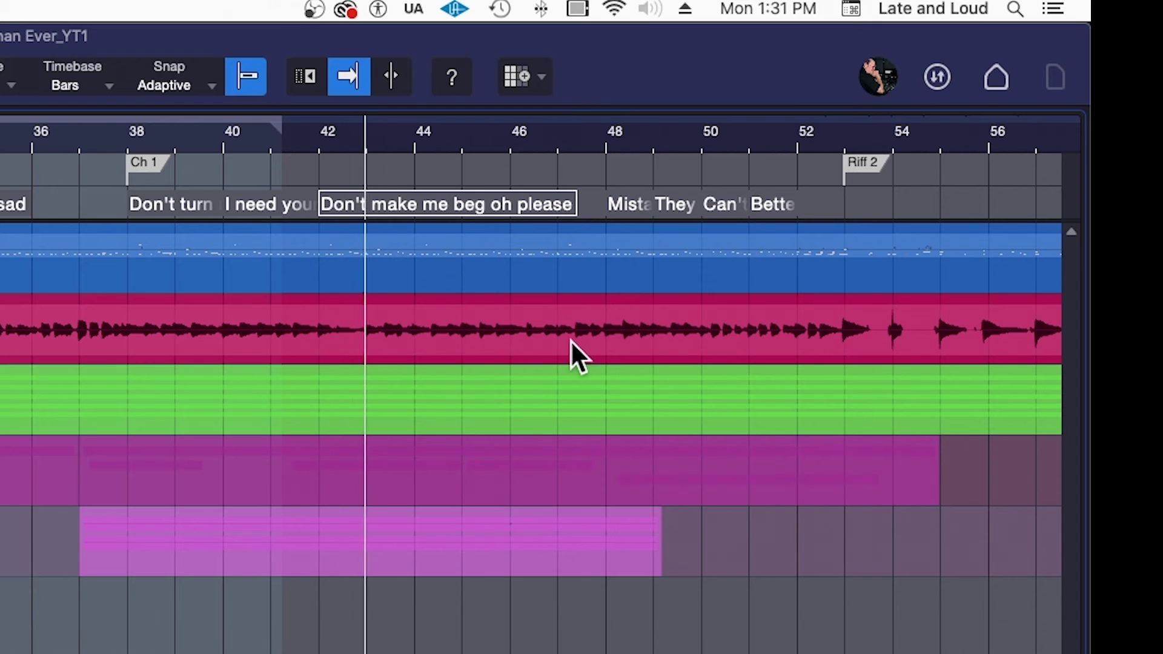
{"action": "key", "text": "space"}
Step: Move 'Mistakes that I made' to bar 46 and 'They really weren't that bad' near bar 48
{"action": "left_click", "coordinate": [623, 204]}
{"action": "left_click_drag", "start_coordinate": [623, 204], "coordinate": [536, 241]}
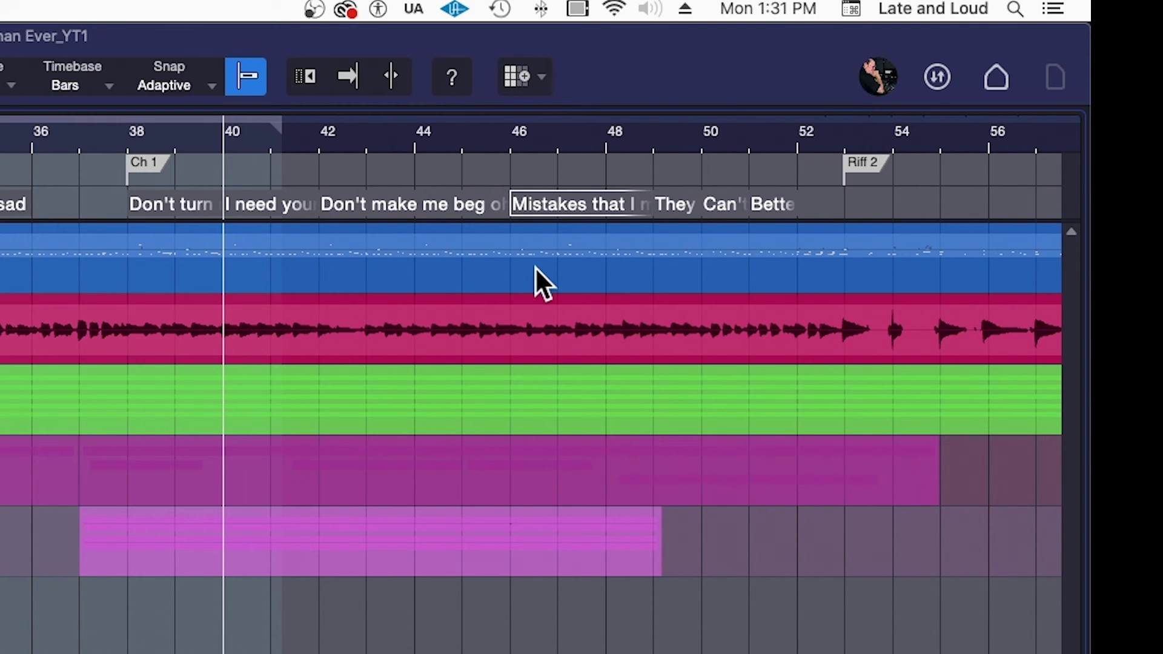
{"action": "left_click", "coordinate": [488, 137]}
{"action": "key", "text": "space"}
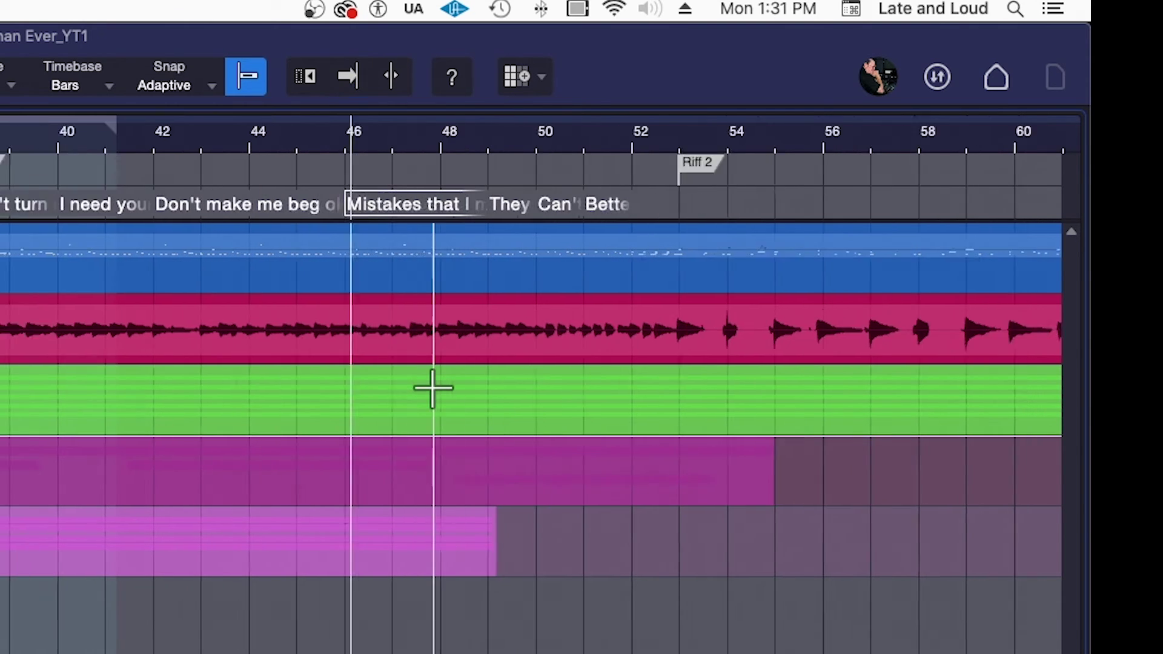
{"action": "key", "text": "space"}
{"action": "left_click_drag", "start_coordinate": [369, 206], "coordinate": [307, 174]}
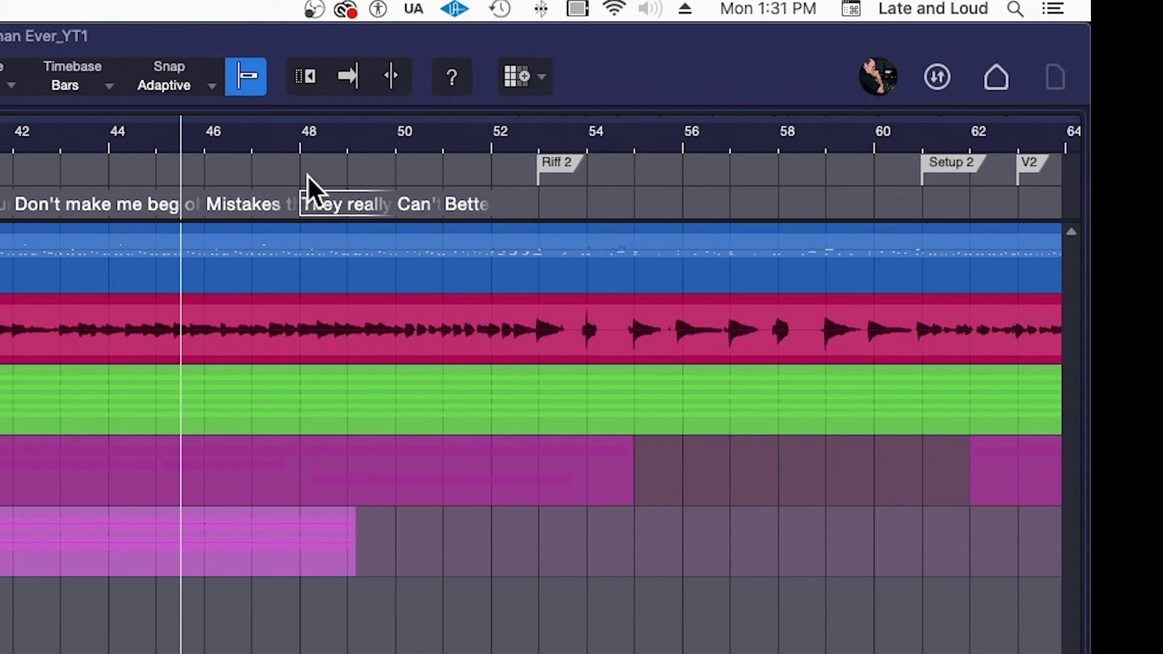
{"action": "left_click", "coordinate": [276, 134]}
{"action": "key", "text": "f"}
{"action": "key", "text": "space"}
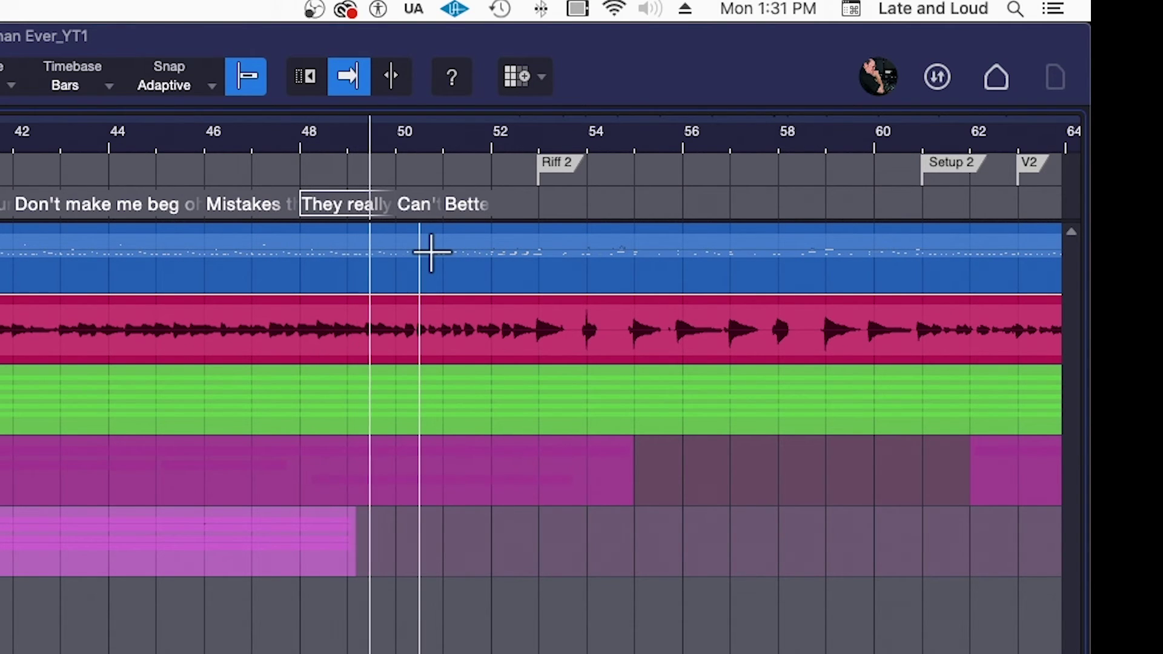
{"action": "key", "text": "space"}
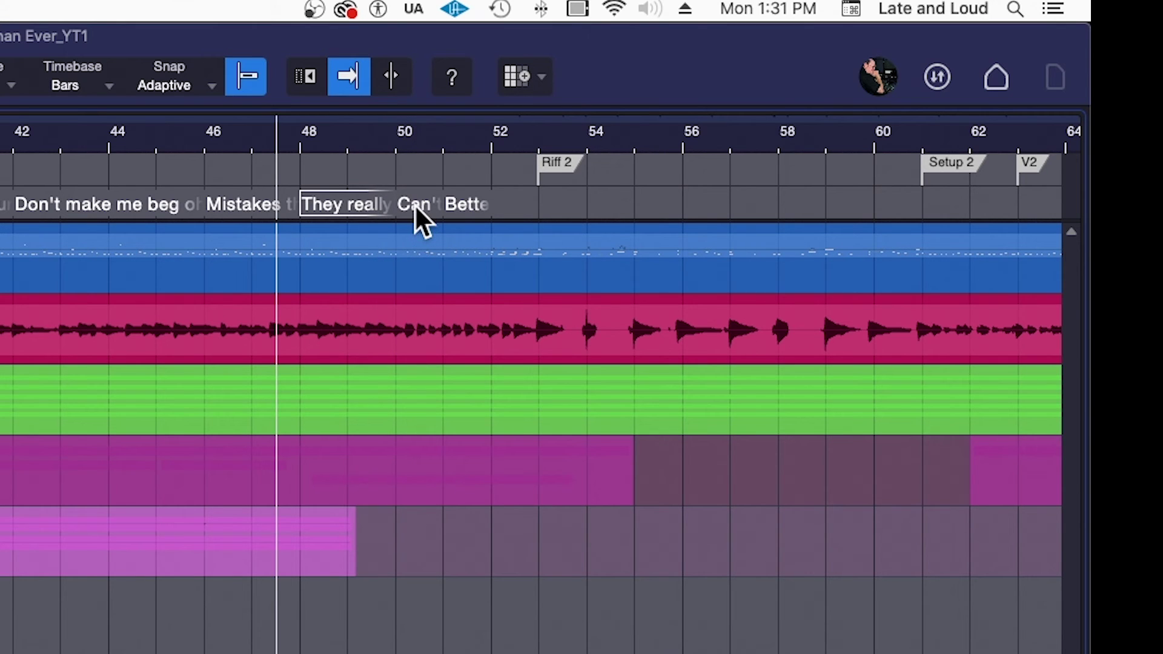
Step: Check 'Can't you see we could be' near bar 50 and move 'Better than ever and More' to bar 52
{"action": "left_click", "coordinate": [414, 204]}
{"action": "key", "text": "space"}
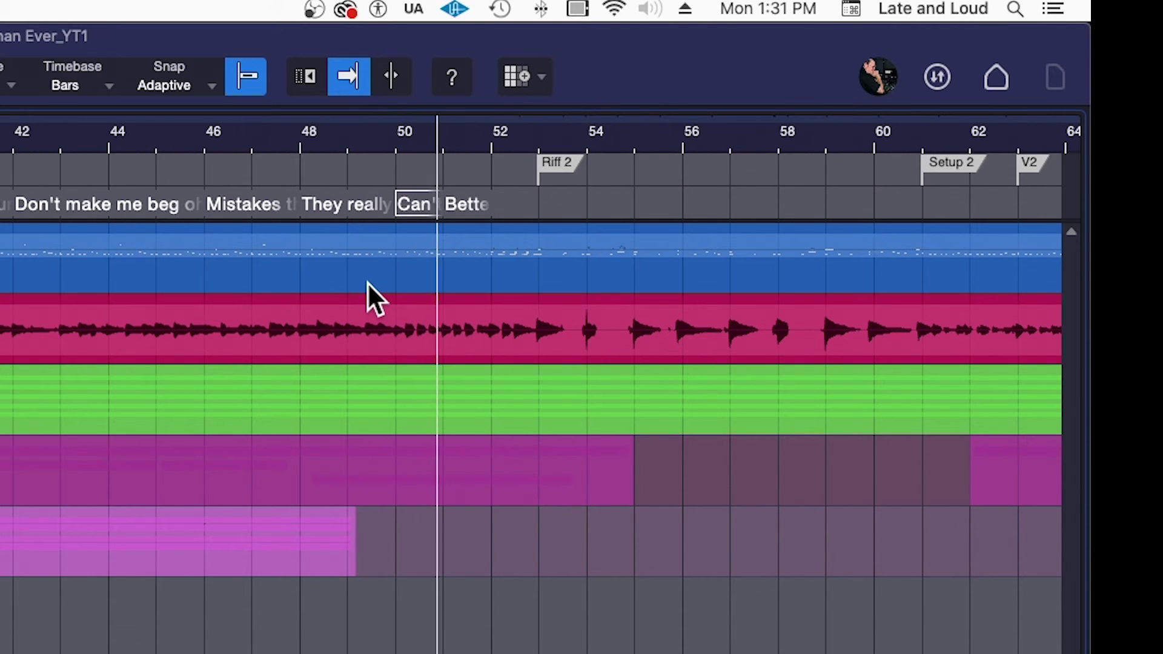
{"action": "key", "text": "space"}
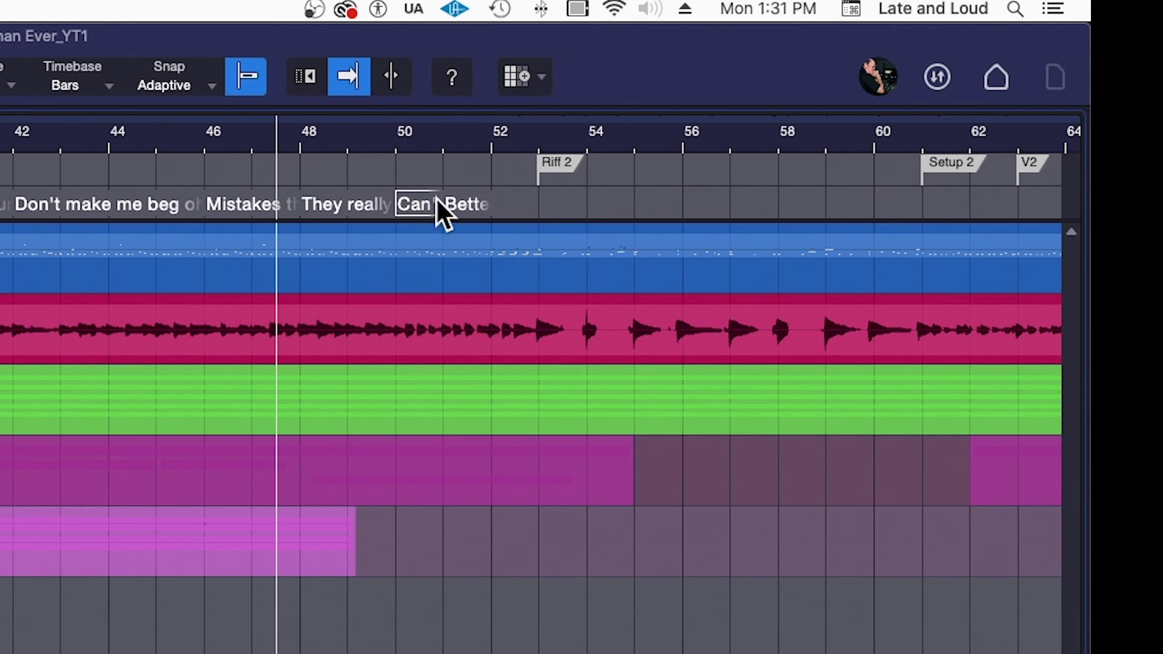
{"action": "left_click_drag", "start_coordinate": [458, 199], "coordinate": [508, 196]}
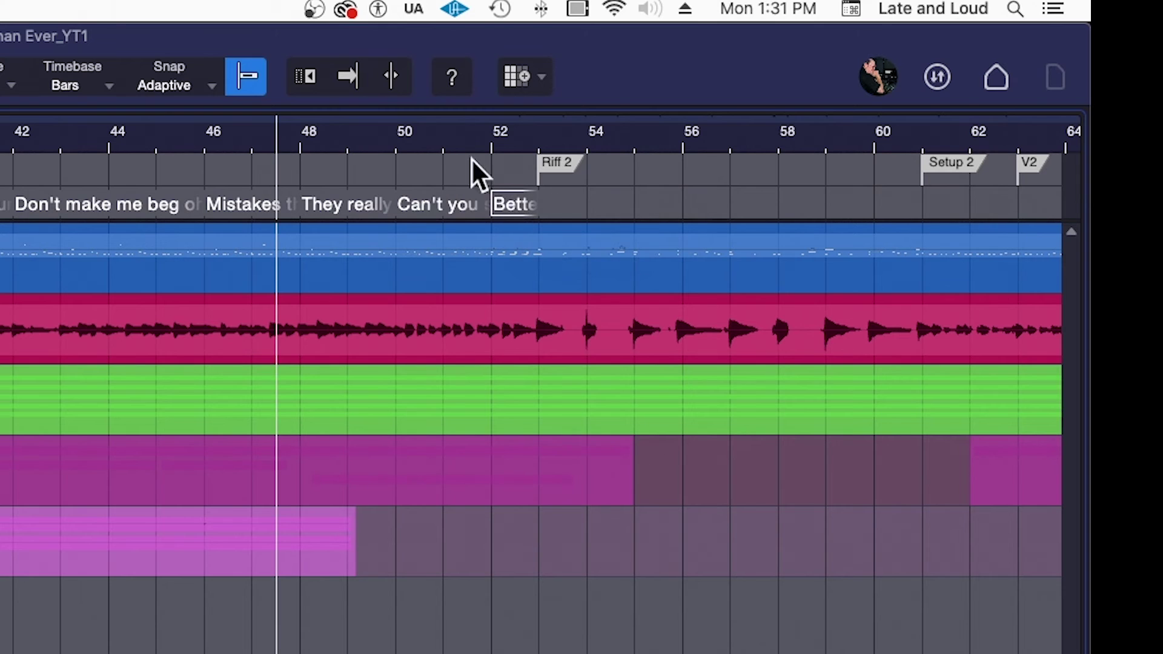
{"action": "left_click", "coordinate": [395, 131]}
{"action": "key", "text": "space"}
{"action": "key", "text": "f"}
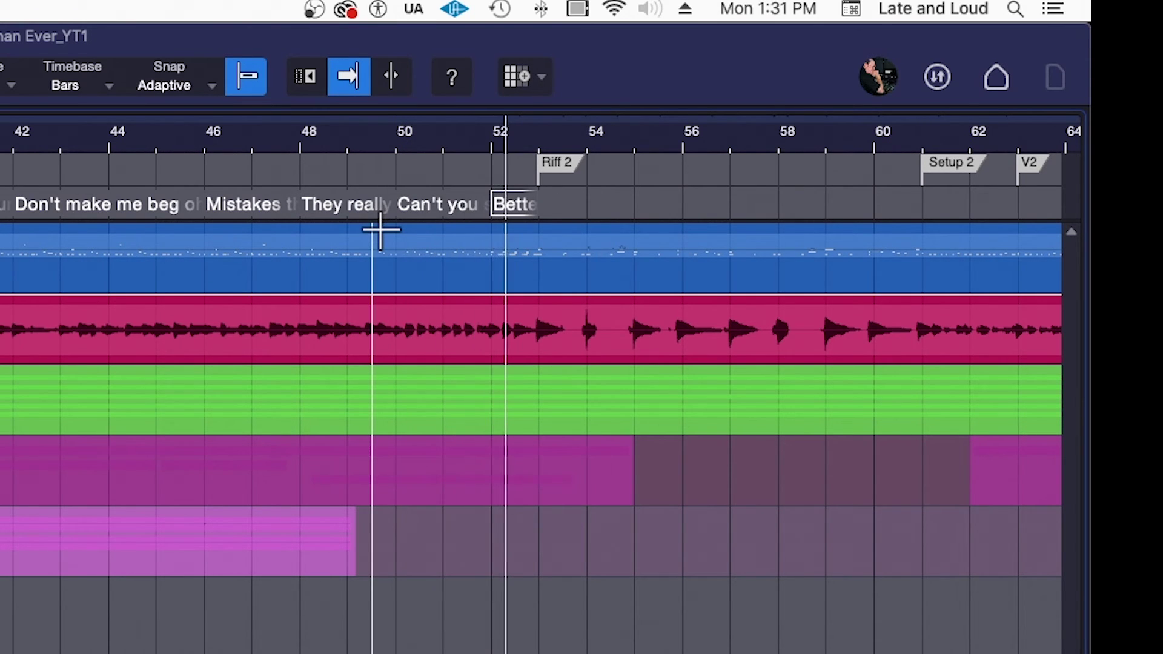
Step: Stop playback once the chorus timing has been checked
{"action": "key", "text": "space"}
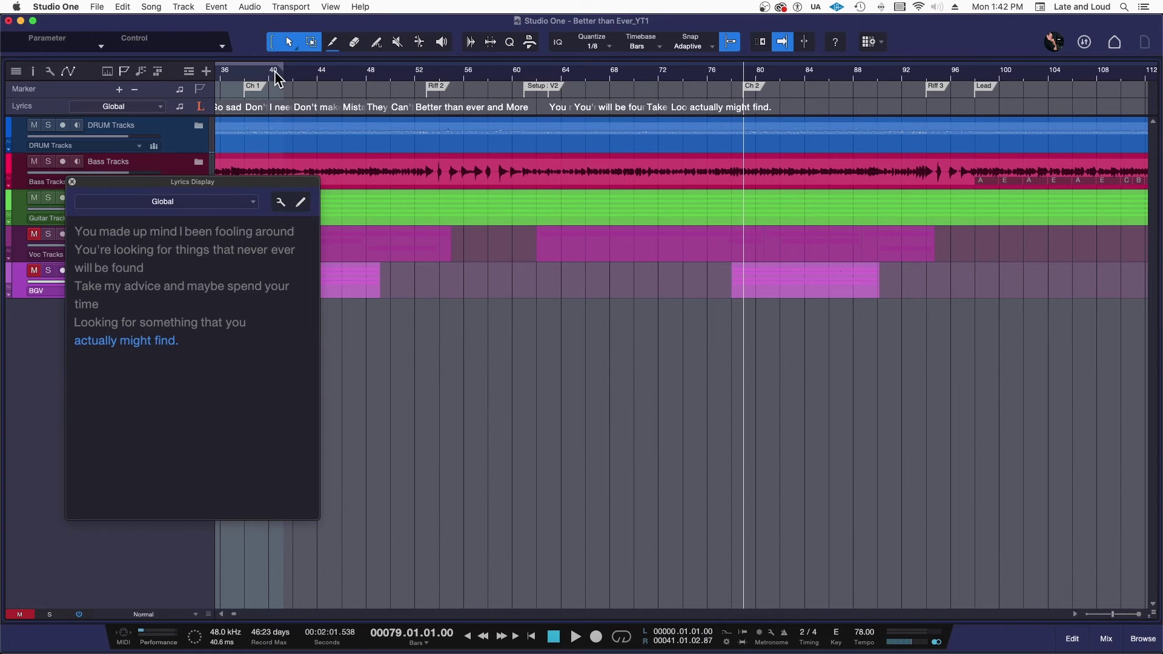
Step: Select all the first chorus lyric events and copy them
{"action": "left_click_drag", "start_coordinate": [274, 76], "coordinate": [409, 104]}
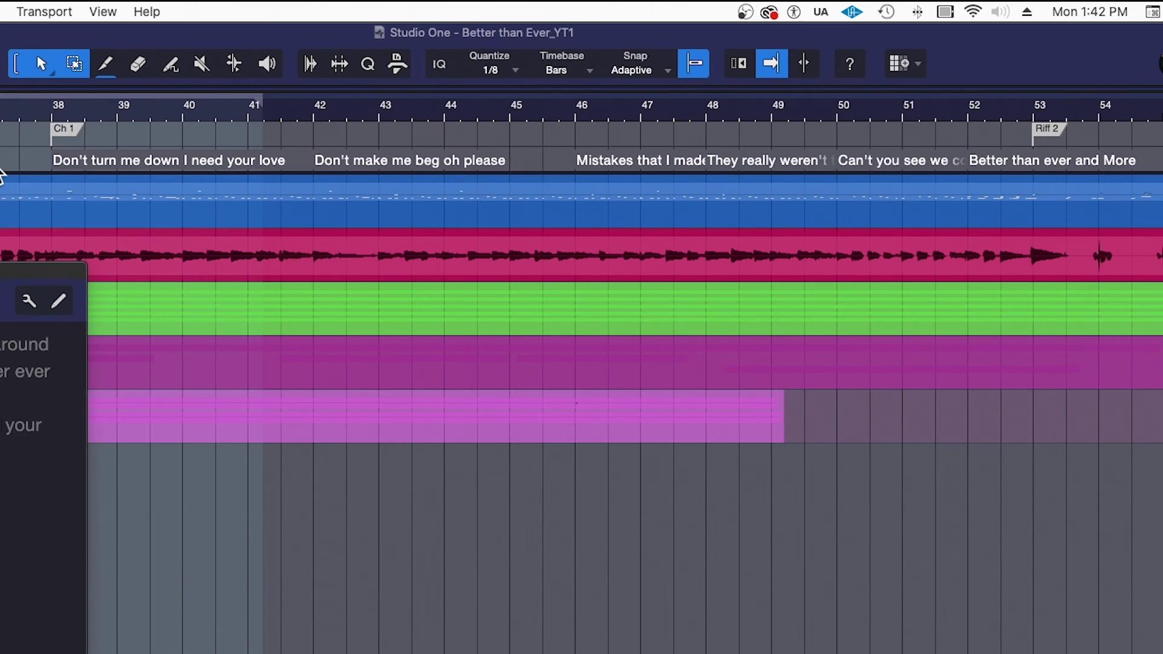
{"action": "left_click_drag", "start_coordinate": [264, 107], "coordinate": [625, 120]}
{"action": "left_click_drag", "start_coordinate": [540, 179], "coordinate": [999, 172]}
{"action": "left_click_drag", "start_coordinate": [1112, 161], "coordinate": [1154, 173]}
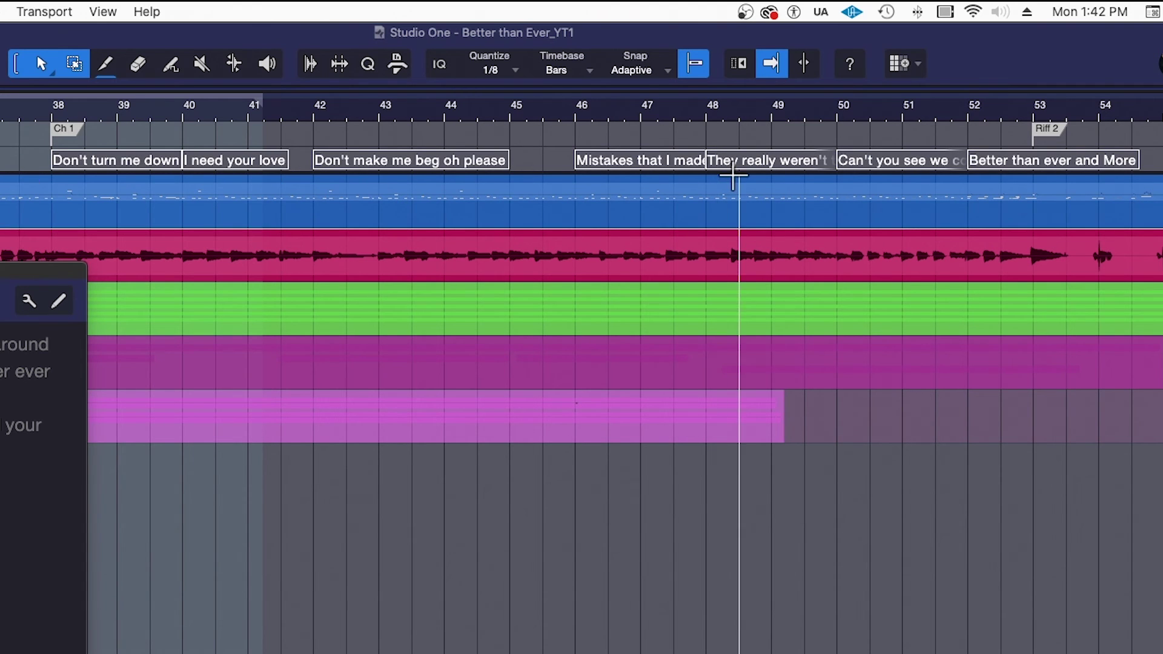
{"action": "left_click_drag", "start_coordinate": [733, 176], "coordinate": [156, 176]}
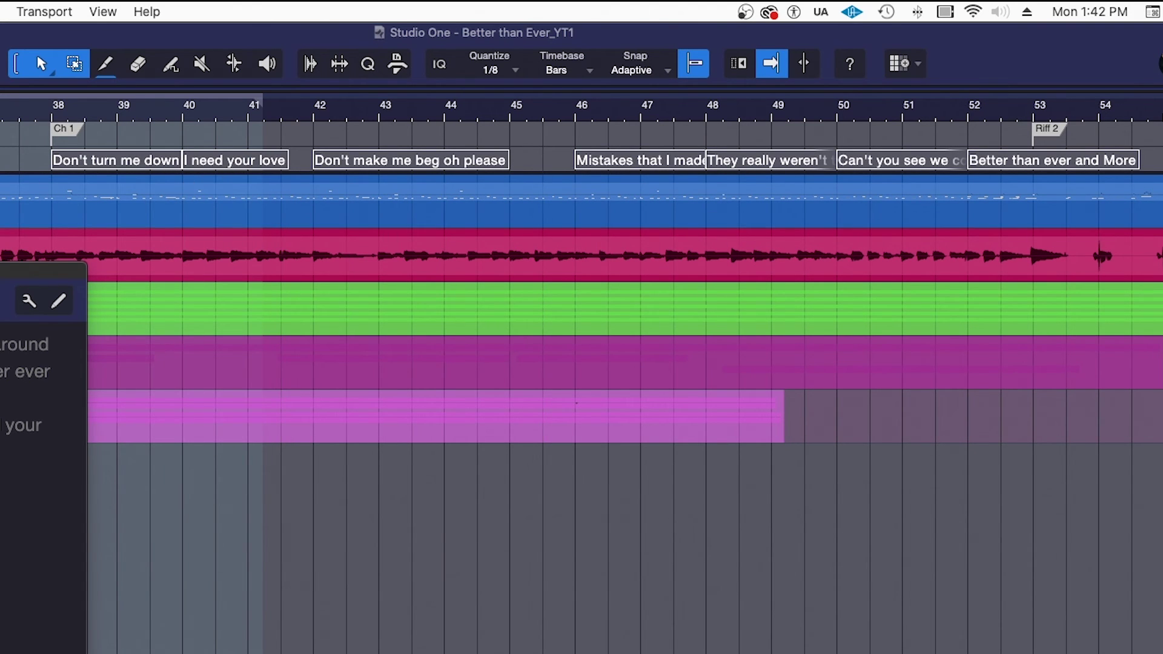
{"action": "left_click", "coordinate": [84, 12]}
{"action": "left_click", "coordinate": [98, 143]}
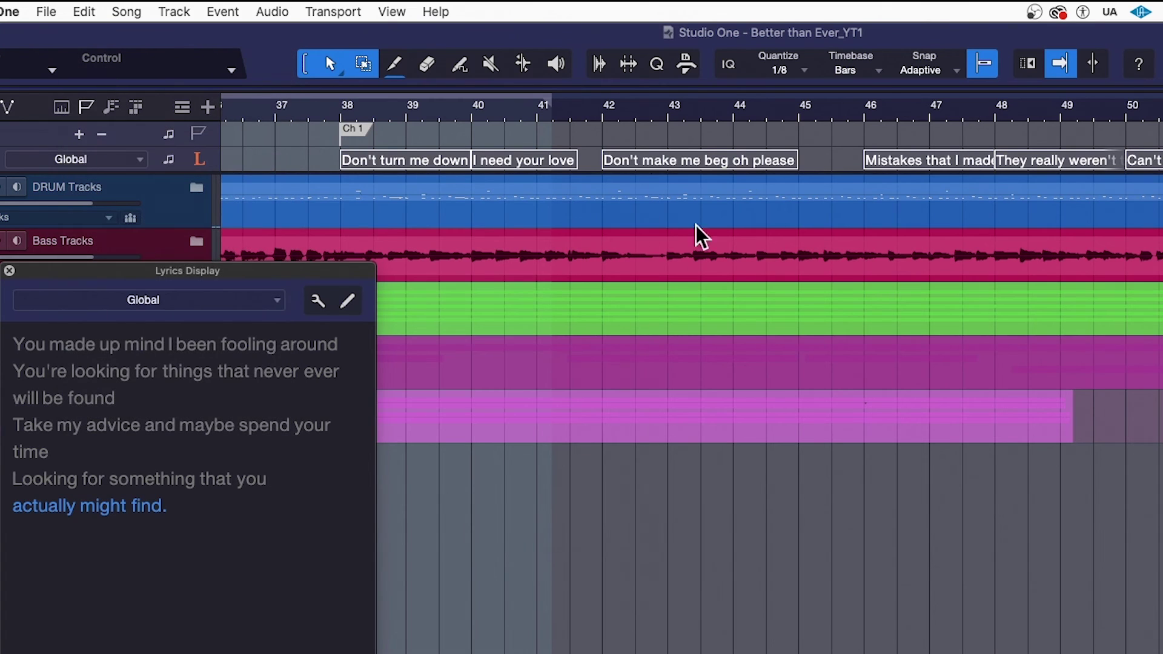
Step: Paste the copied chorus lyrics at the Ch 2 marker and zoom in on them
{"action": "key", "text": "w"}
{"action": "key", "text": "w"}
{"action": "key", "text": "w"}
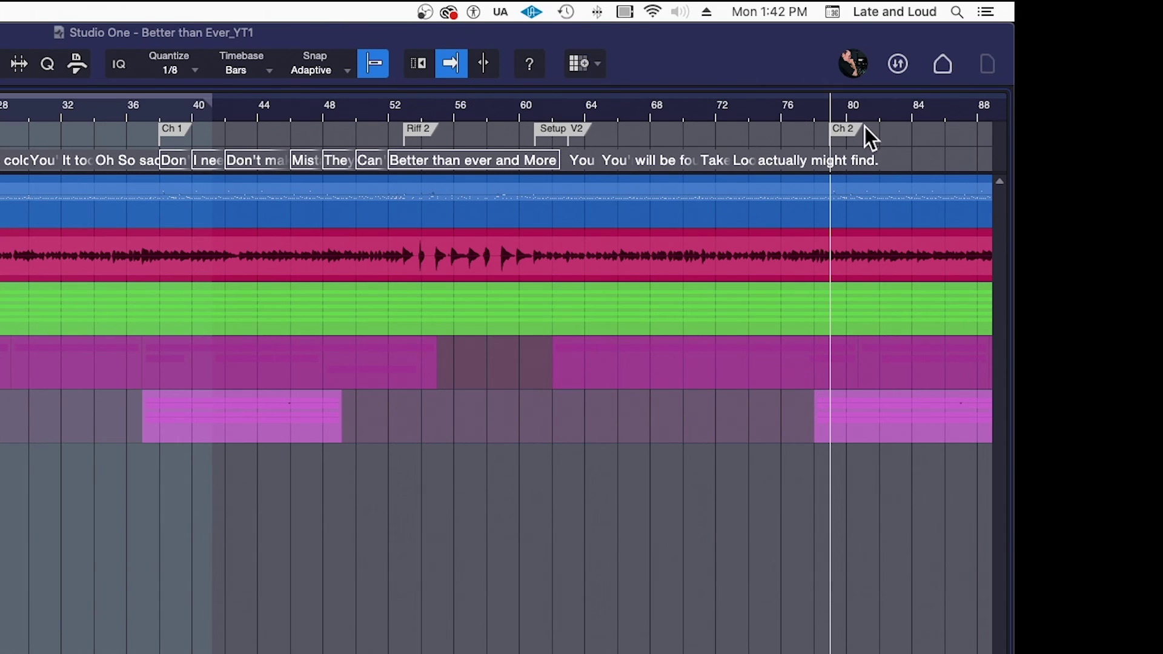
{"action": "left_click", "coordinate": [782, 112]}
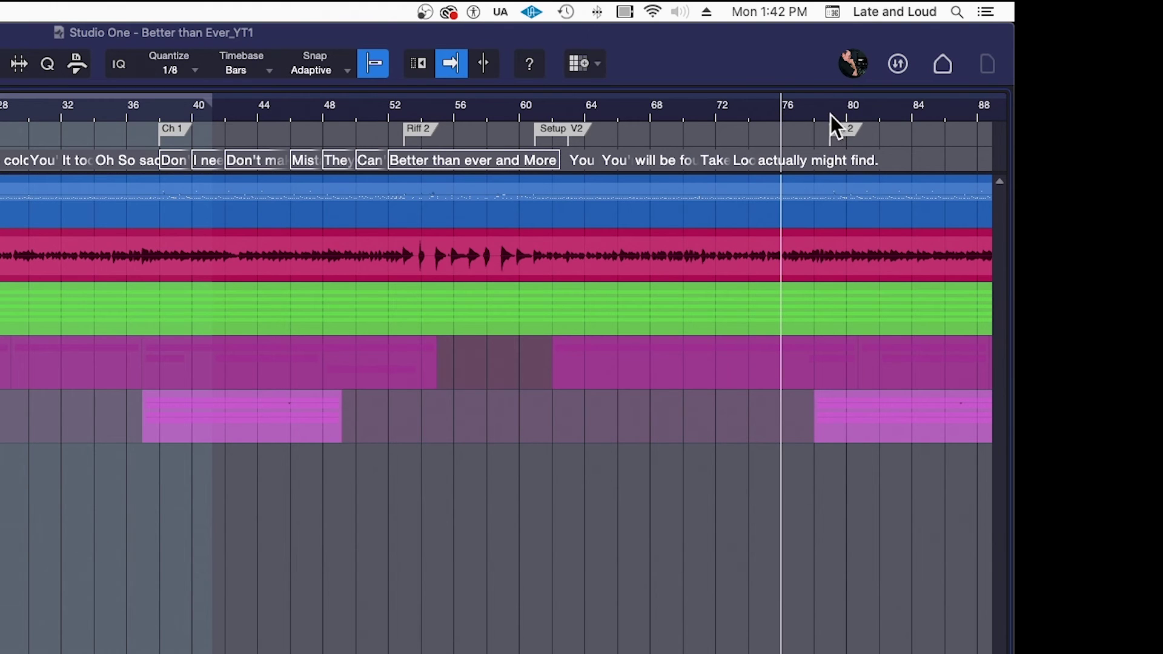
{"action": "left_click", "coordinate": [830, 115]}
{"action": "scroll", "coordinate": [721, 280], "scroll_direction": "right", "scroll_amount": 10}
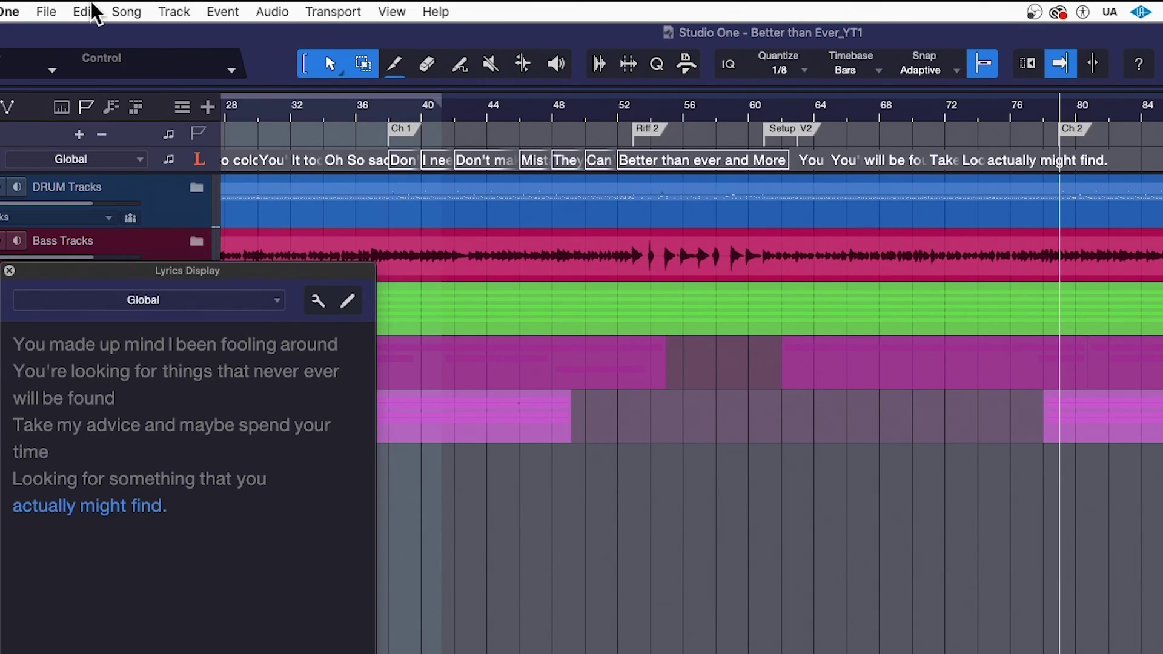
{"action": "left_click", "coordinate": [84, 12]}
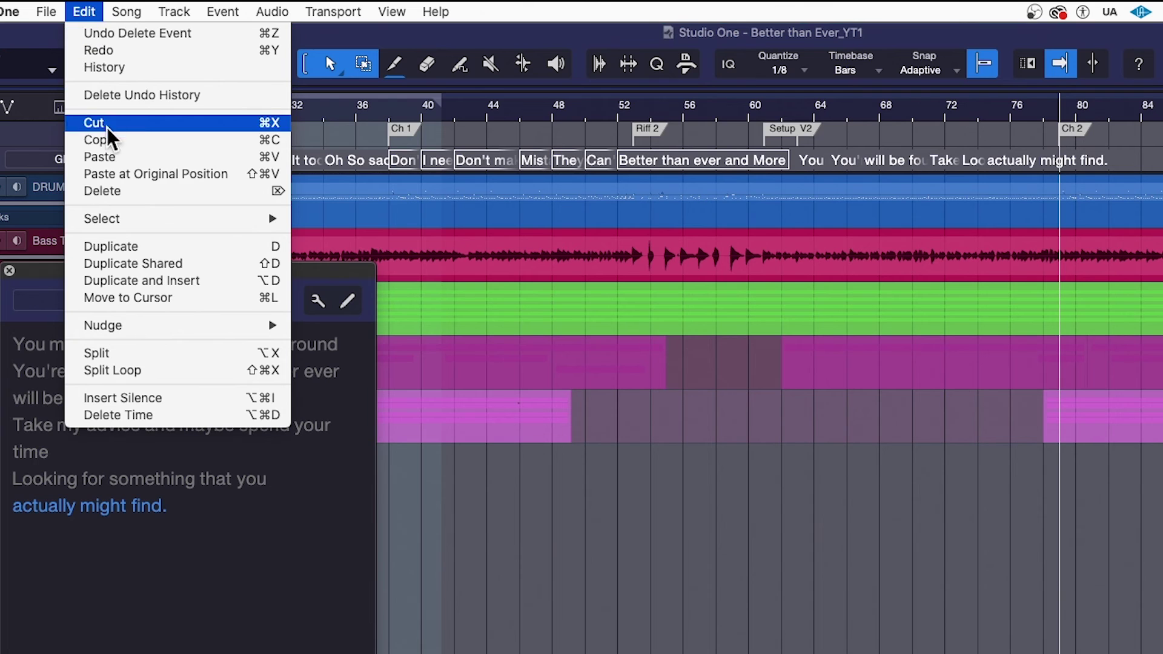
{"action": "left_click", "coordinate": [110, 152]}
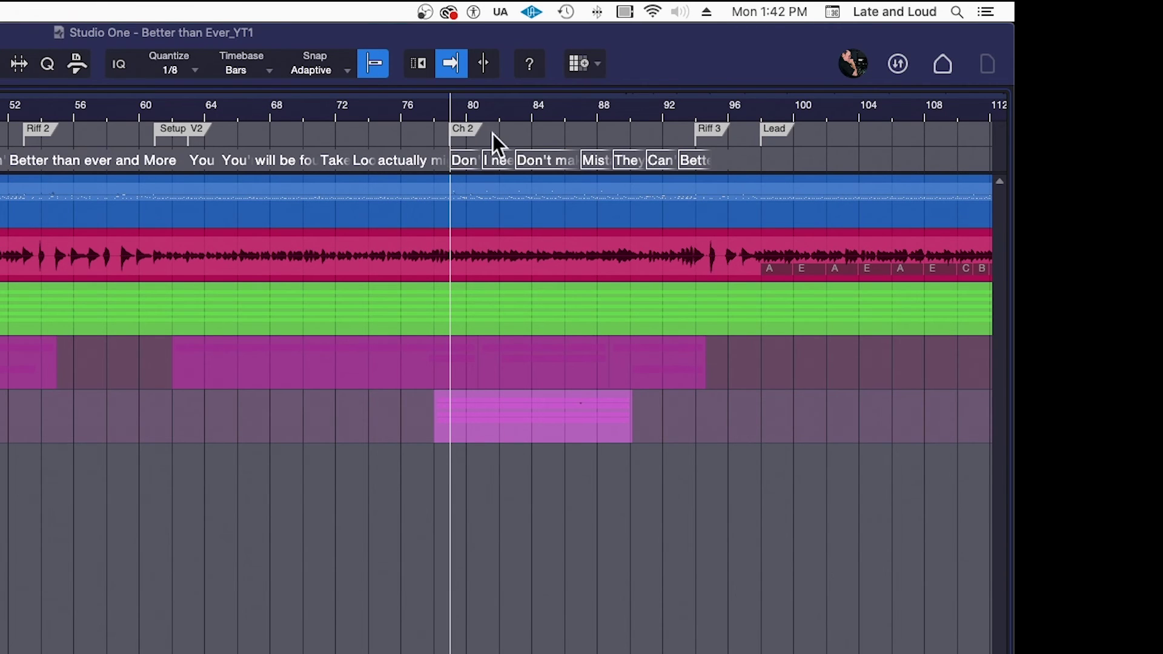
{"action": "left_click_drag", "start_coordinate": [500, 110], "coordinate": [484, 177]}
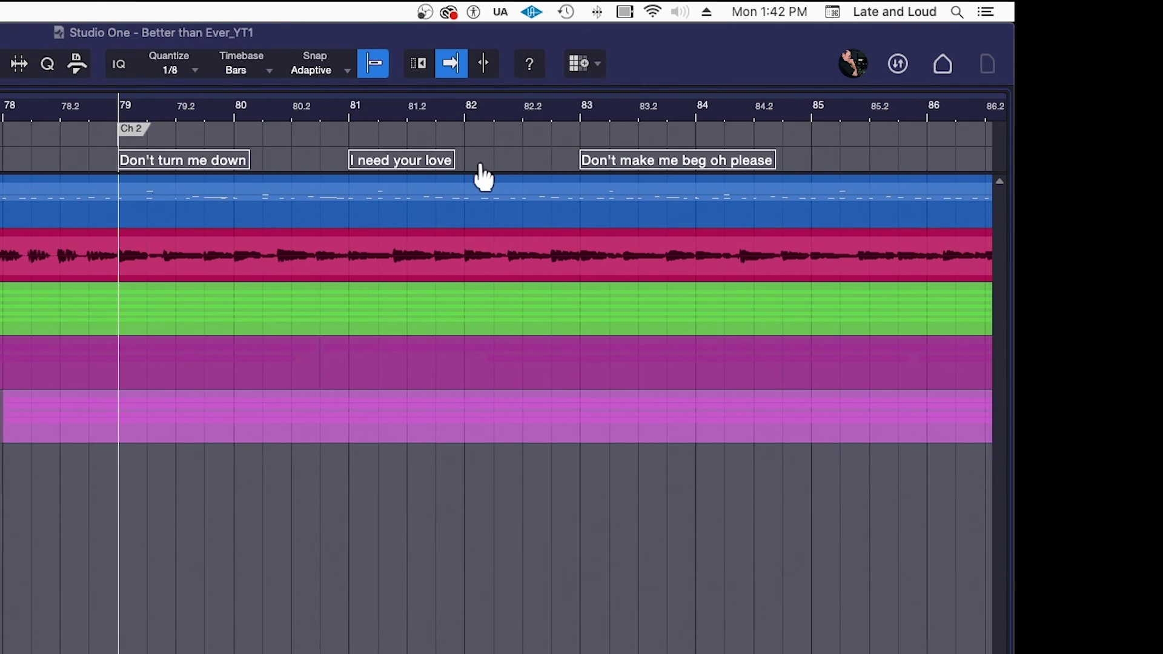
{"action": "left_click", "coordinate": [6, 111]}
Step: Play the second chorus to check the pasted lyrics
{"action": "key", "text": "space"}
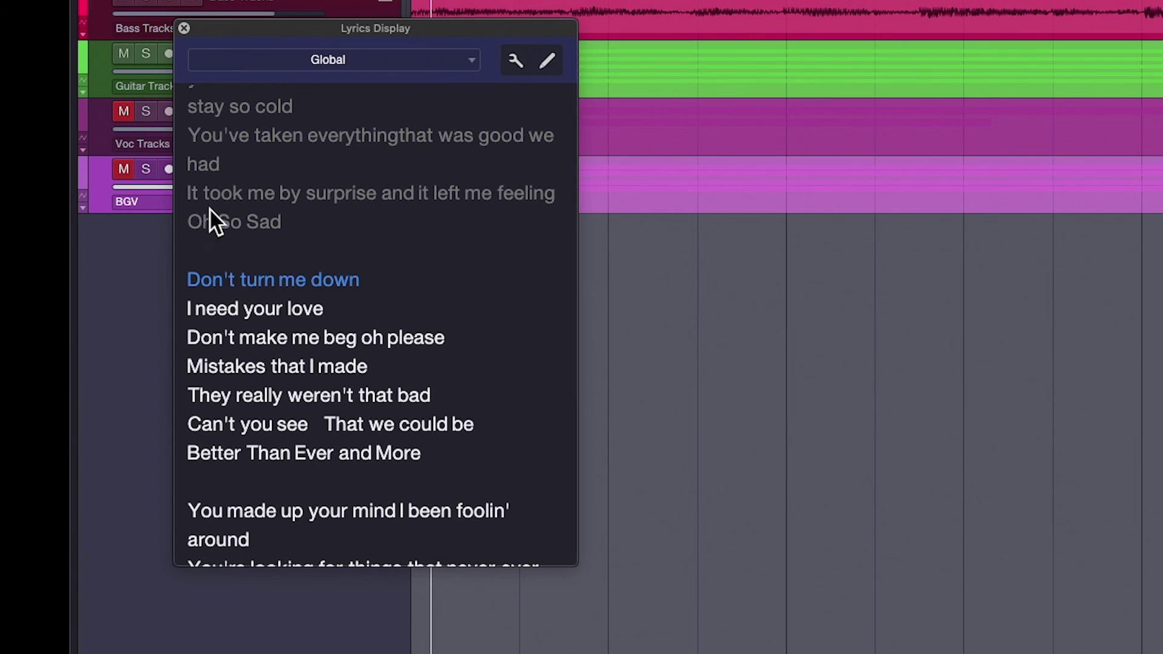
Step: Replace 'stay' with 'be' in the first verse lyric so it reads 'be so cold'
{"action": "left_click", "coordinate": [219, 219]}
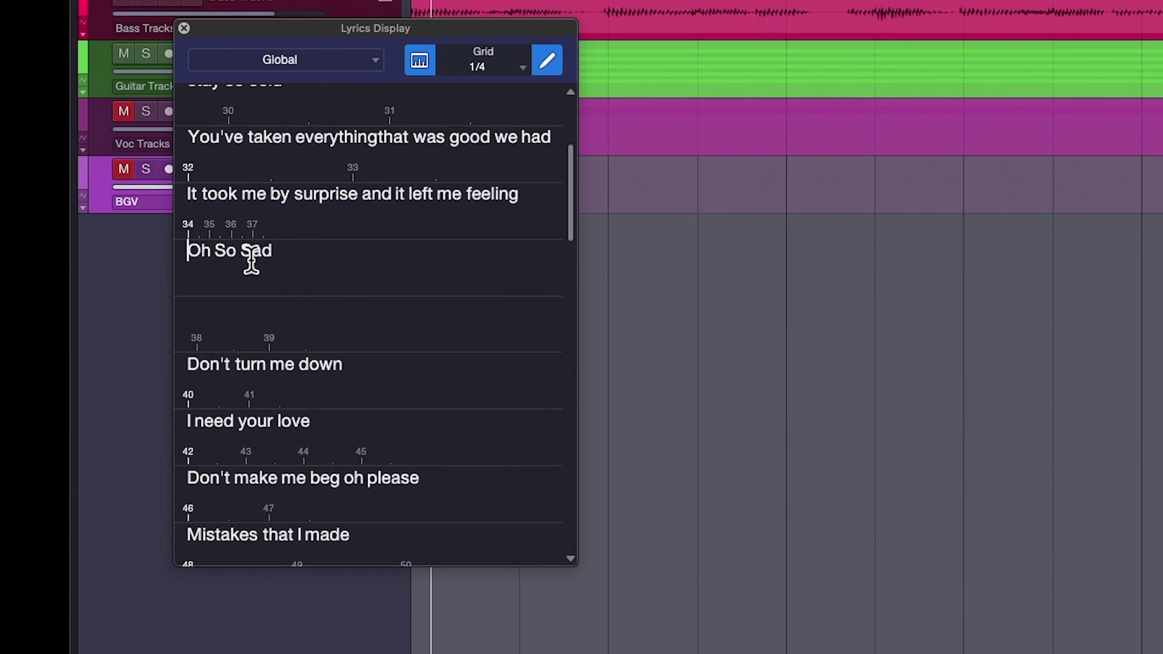
{"action": "scroll", "coordinate": [569, 238], "scroll_direction": "up", "scroll_amount": 3}
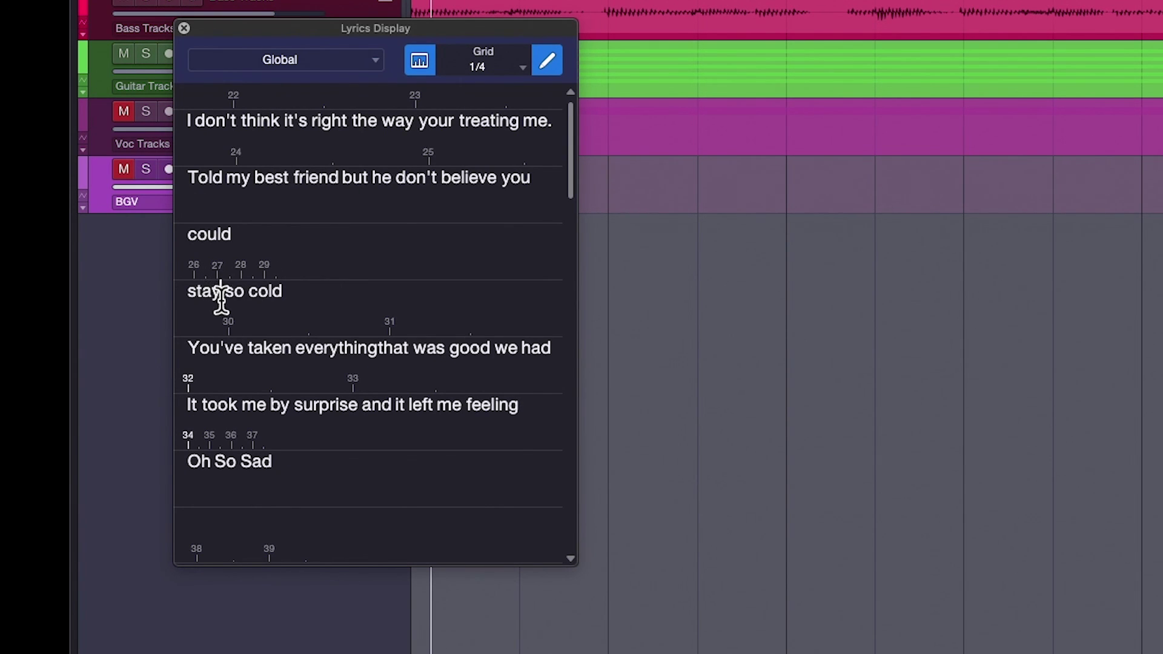
{"action": "key", "text": "BackSpace"}
{"action": "key", "text": "BackSpace"}
{"action": "key", "text": "BackSpace"}
{"action": "key", "text": "BackSpace"}
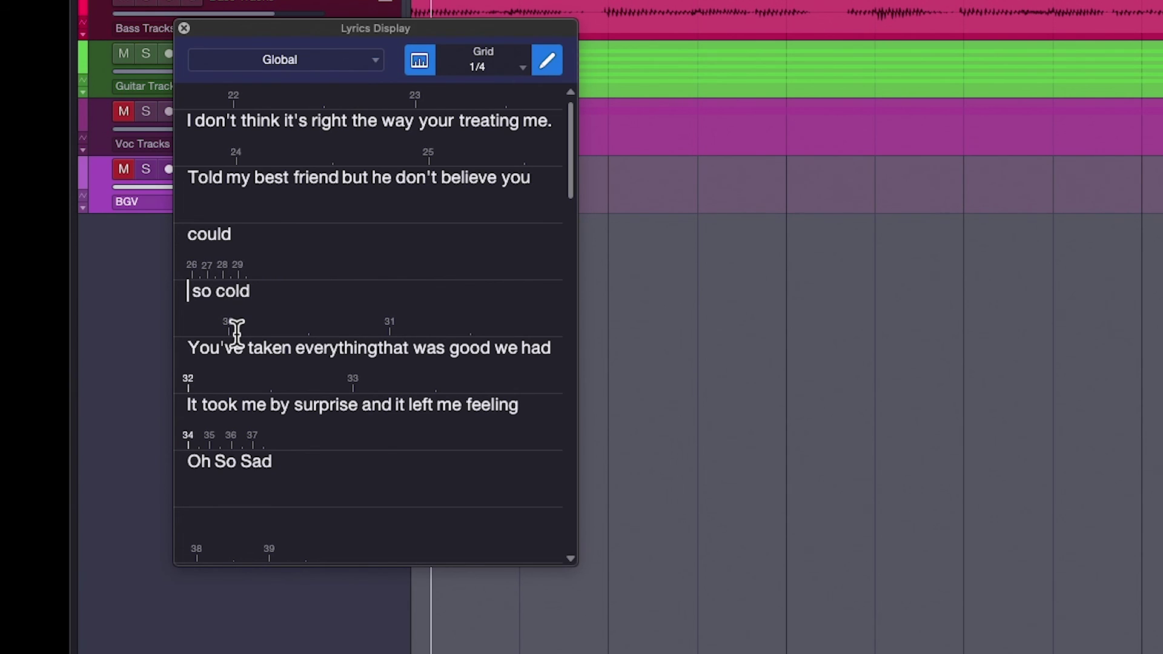
{"action": "type", "text": "be"}
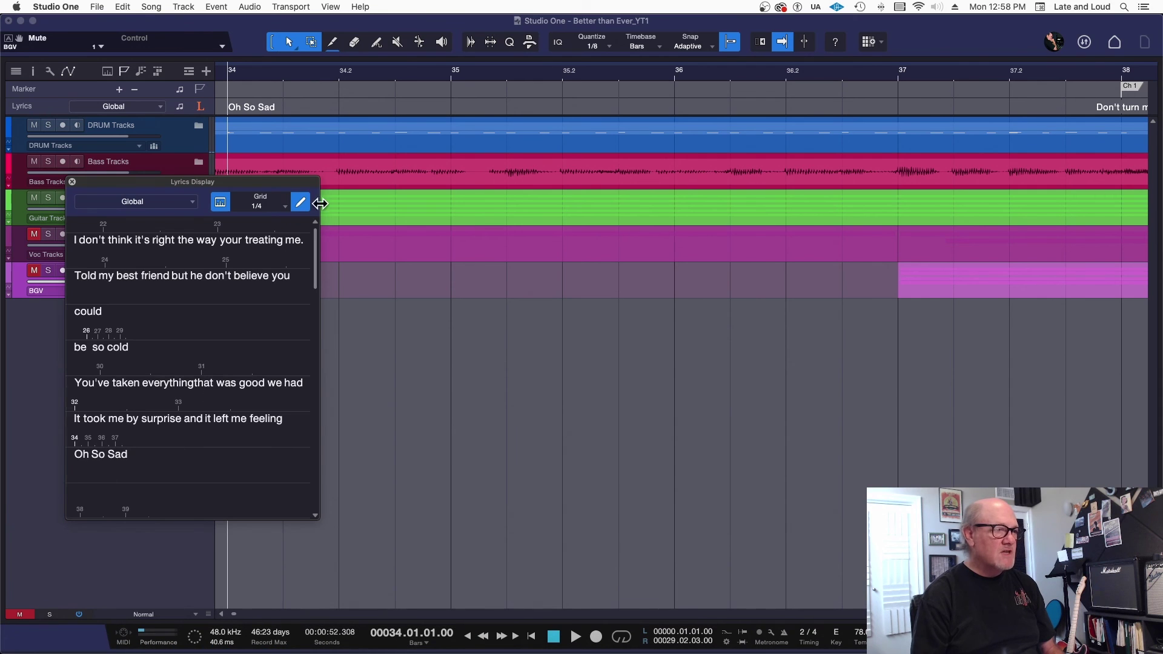
{"action": "left_click", "coordinate": [300, 203]}
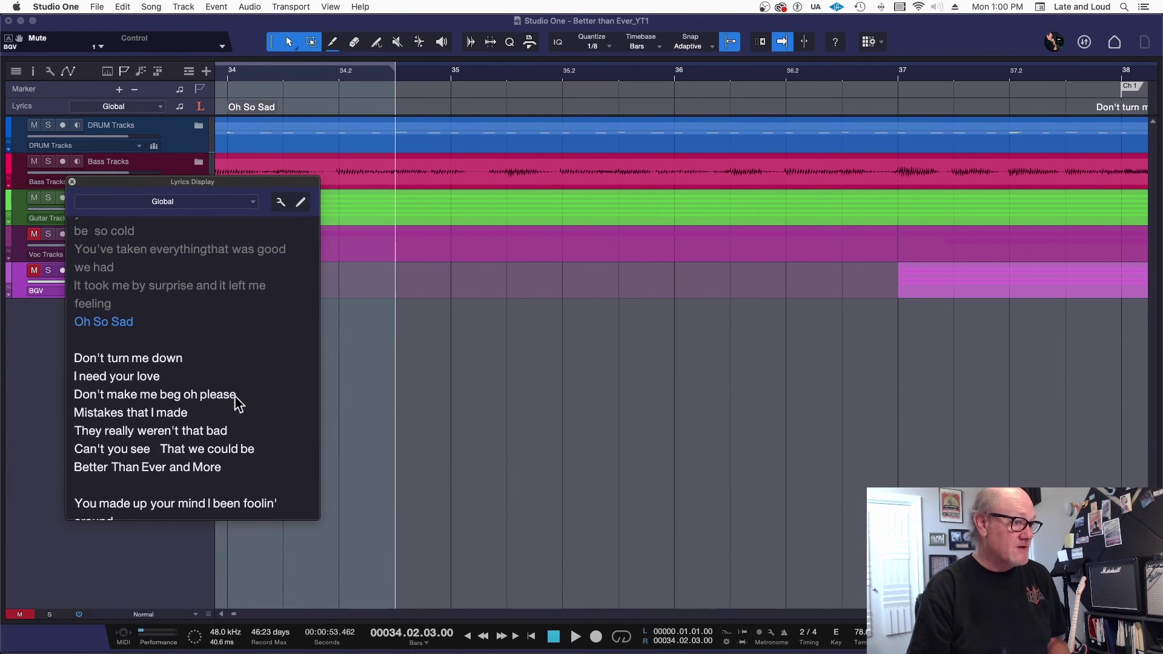
Step: Copy all the song lyrics from the Lyrics Display and switch to the blank Pages document
{"action": "left_click", "coordinate": [302, 202]}
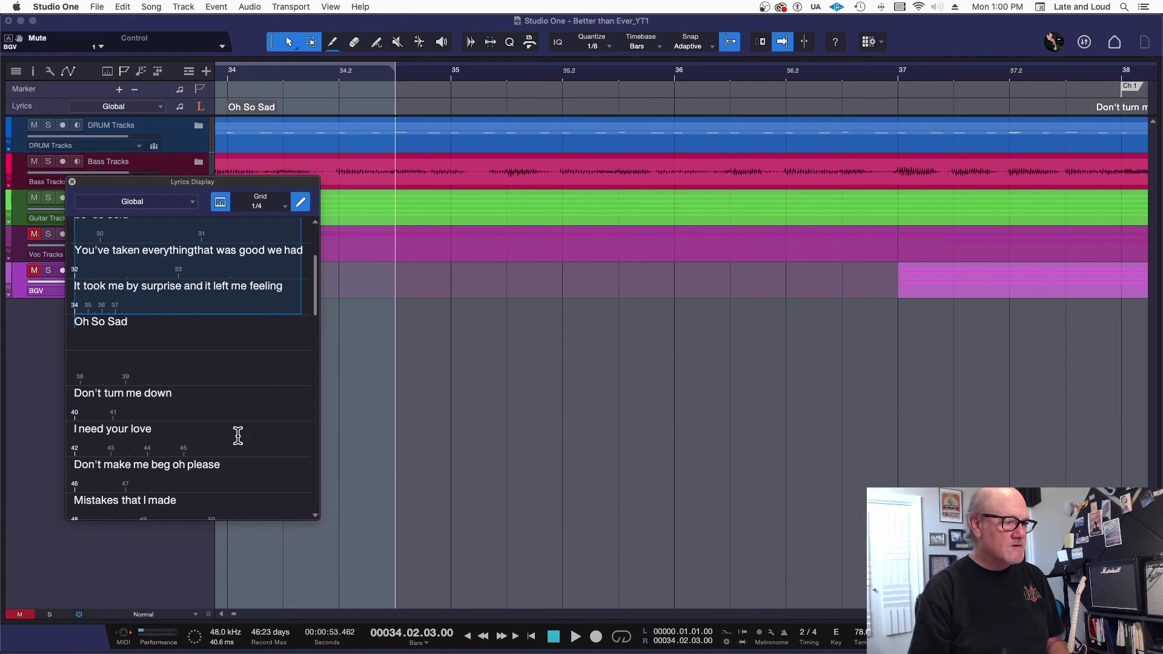
{"action": "left_click", "coordinate": [238, 434]}
{"action": "key", "text": "super+a"}
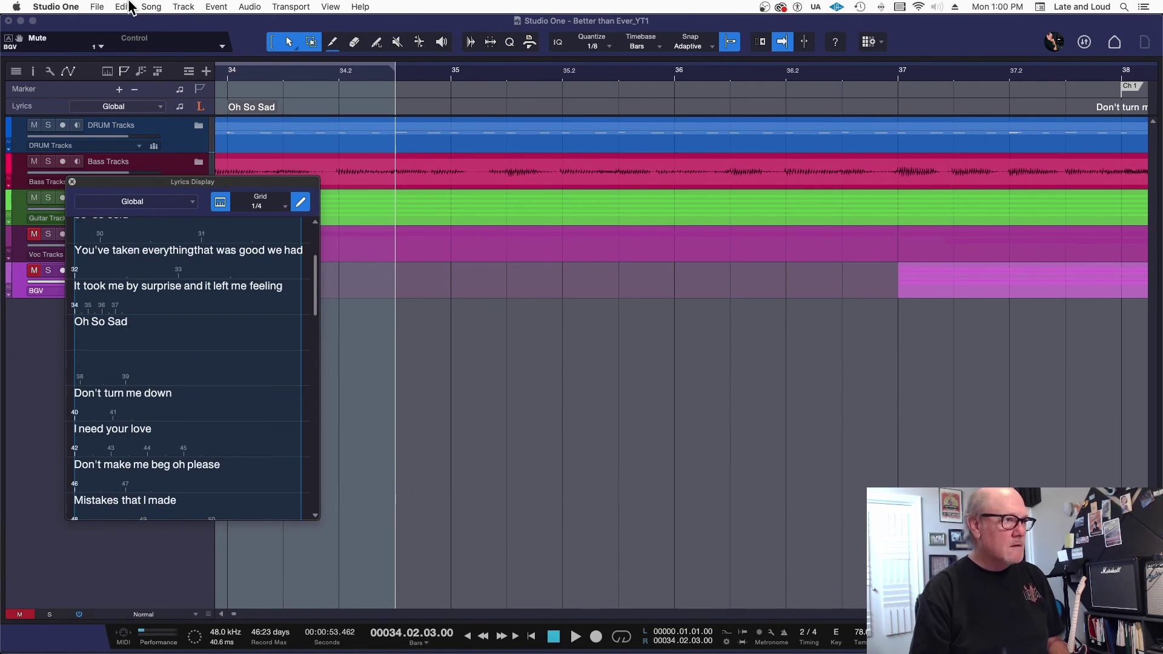
{"action": "left_click", "coordinate": [121, 6]}
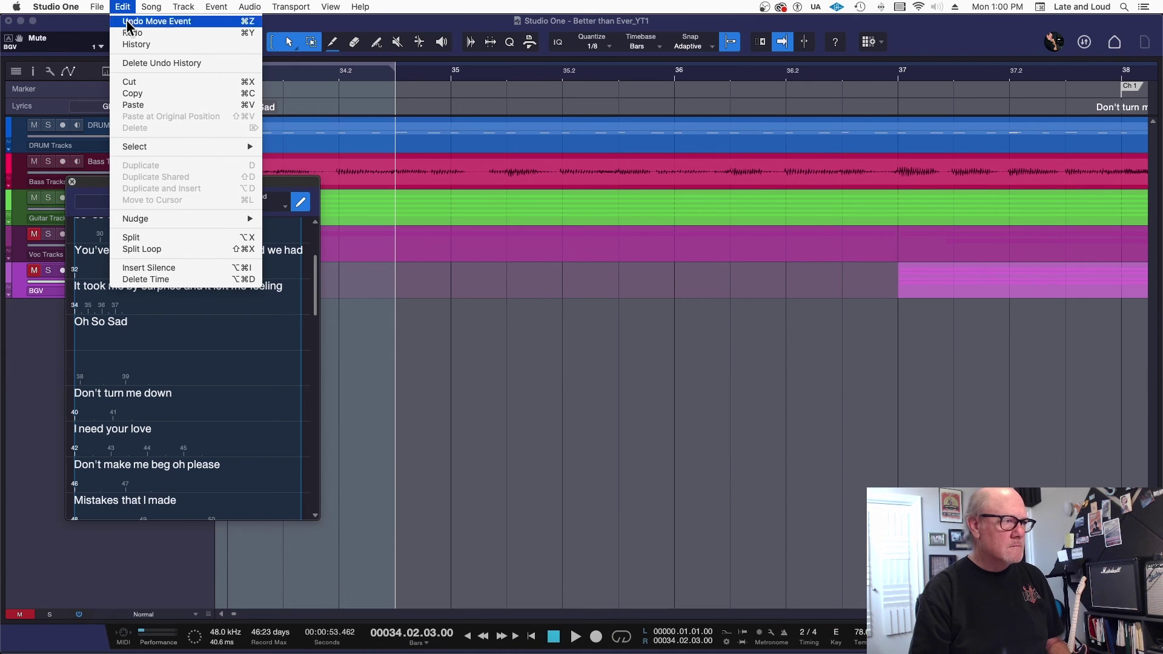
{"action": "left_click", "coordinate": [143, 96]}
{"action": "key", "text": "super+Tab"}
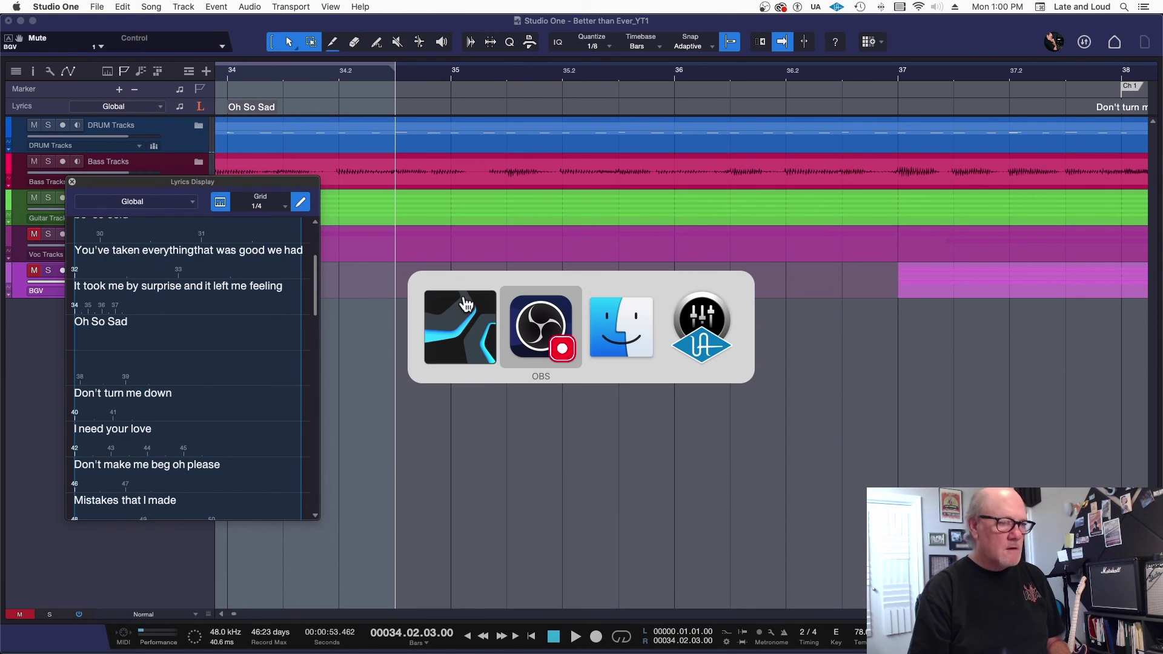
{"action": "key", "text": "super+Tab"}
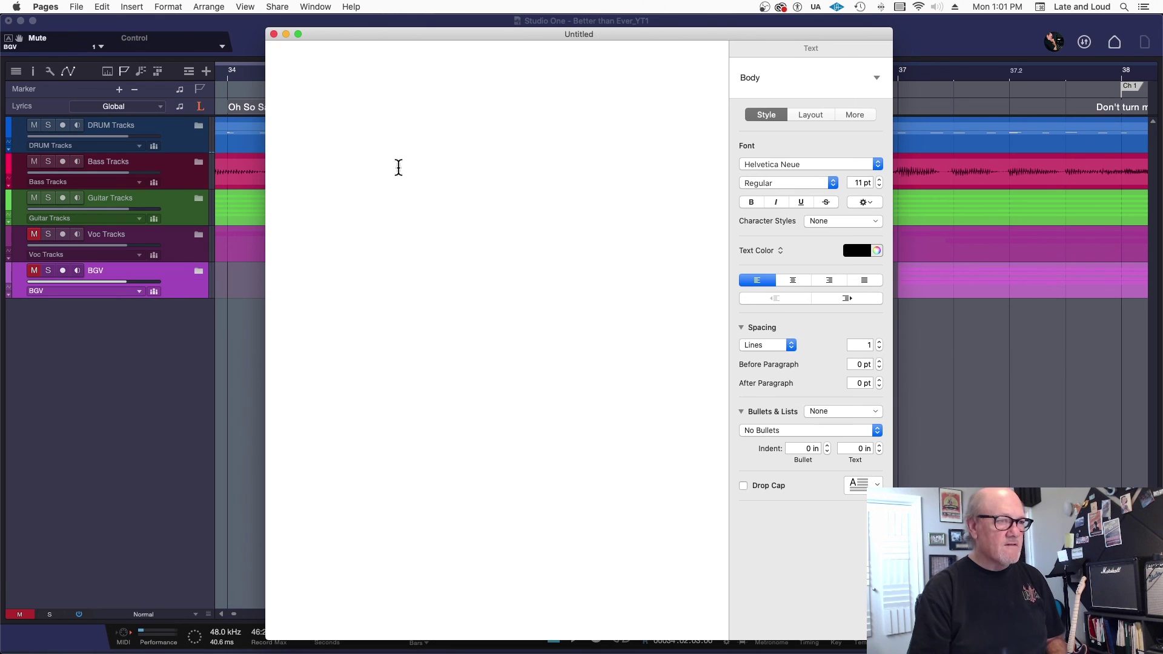
Step: Paste the lyrics into the Pages document and raise all the text from 11 pt to 16 pt
{"action": "key", "text": "super+v"}
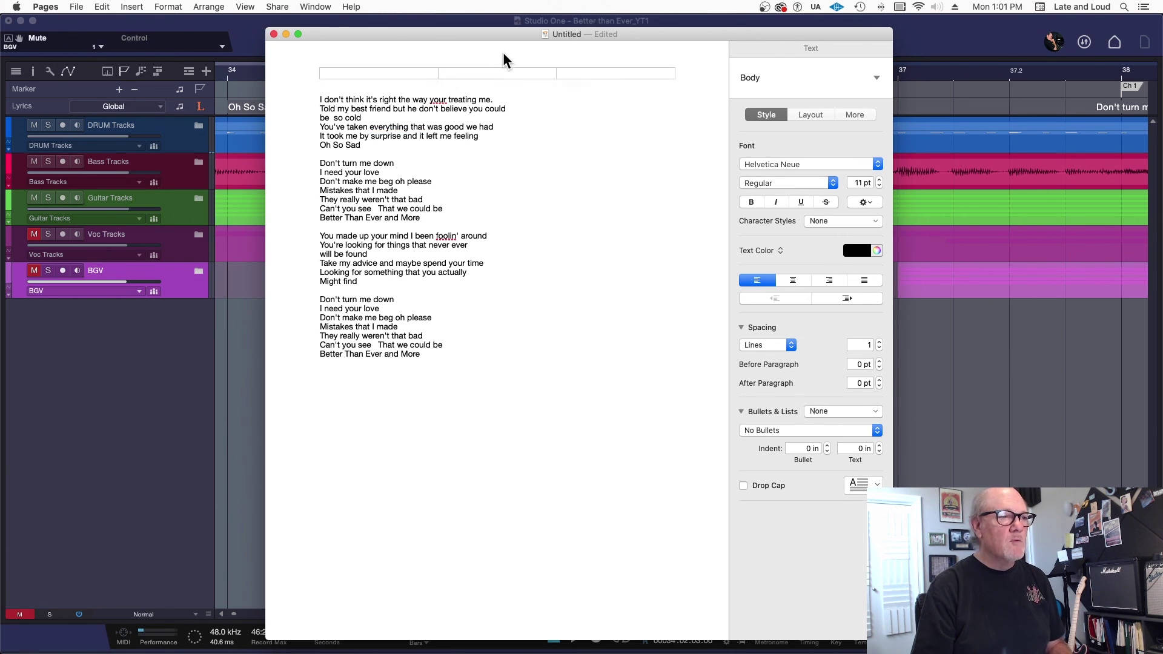
{"action": "key", "text": "super+a"}
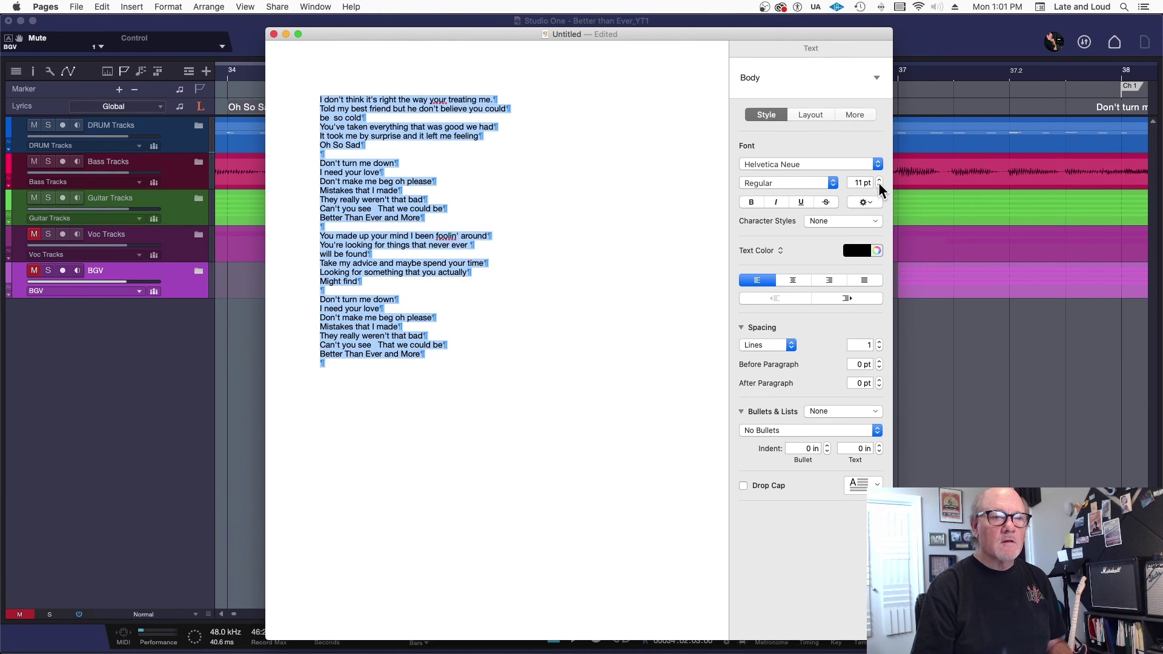
{"action": "left_click", "coordinate": [879, 180]}
{"action": "left_click", "coordinate": [879, 180]}
{"action": "left_click", "coordinate": [879, 180]}
{"action": "left_click", "coordinate": [879, 180]}
{"action": "left_click", "coordinate": [879, 179]}
{"action": "left_click", "coordinate": [573, 376]}
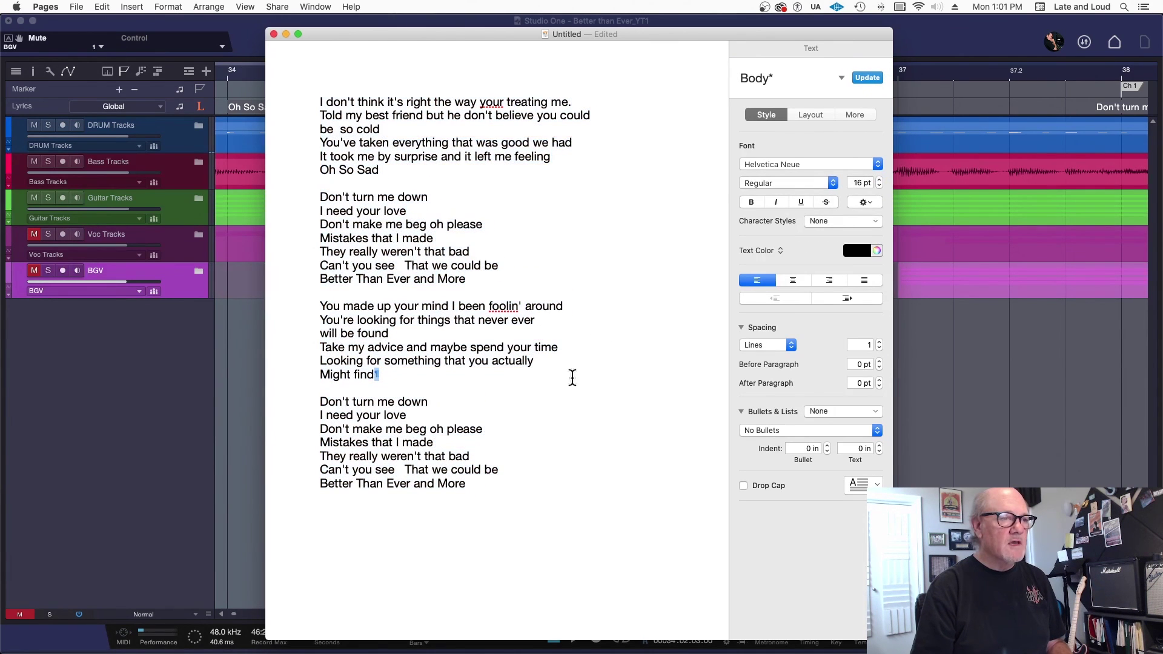